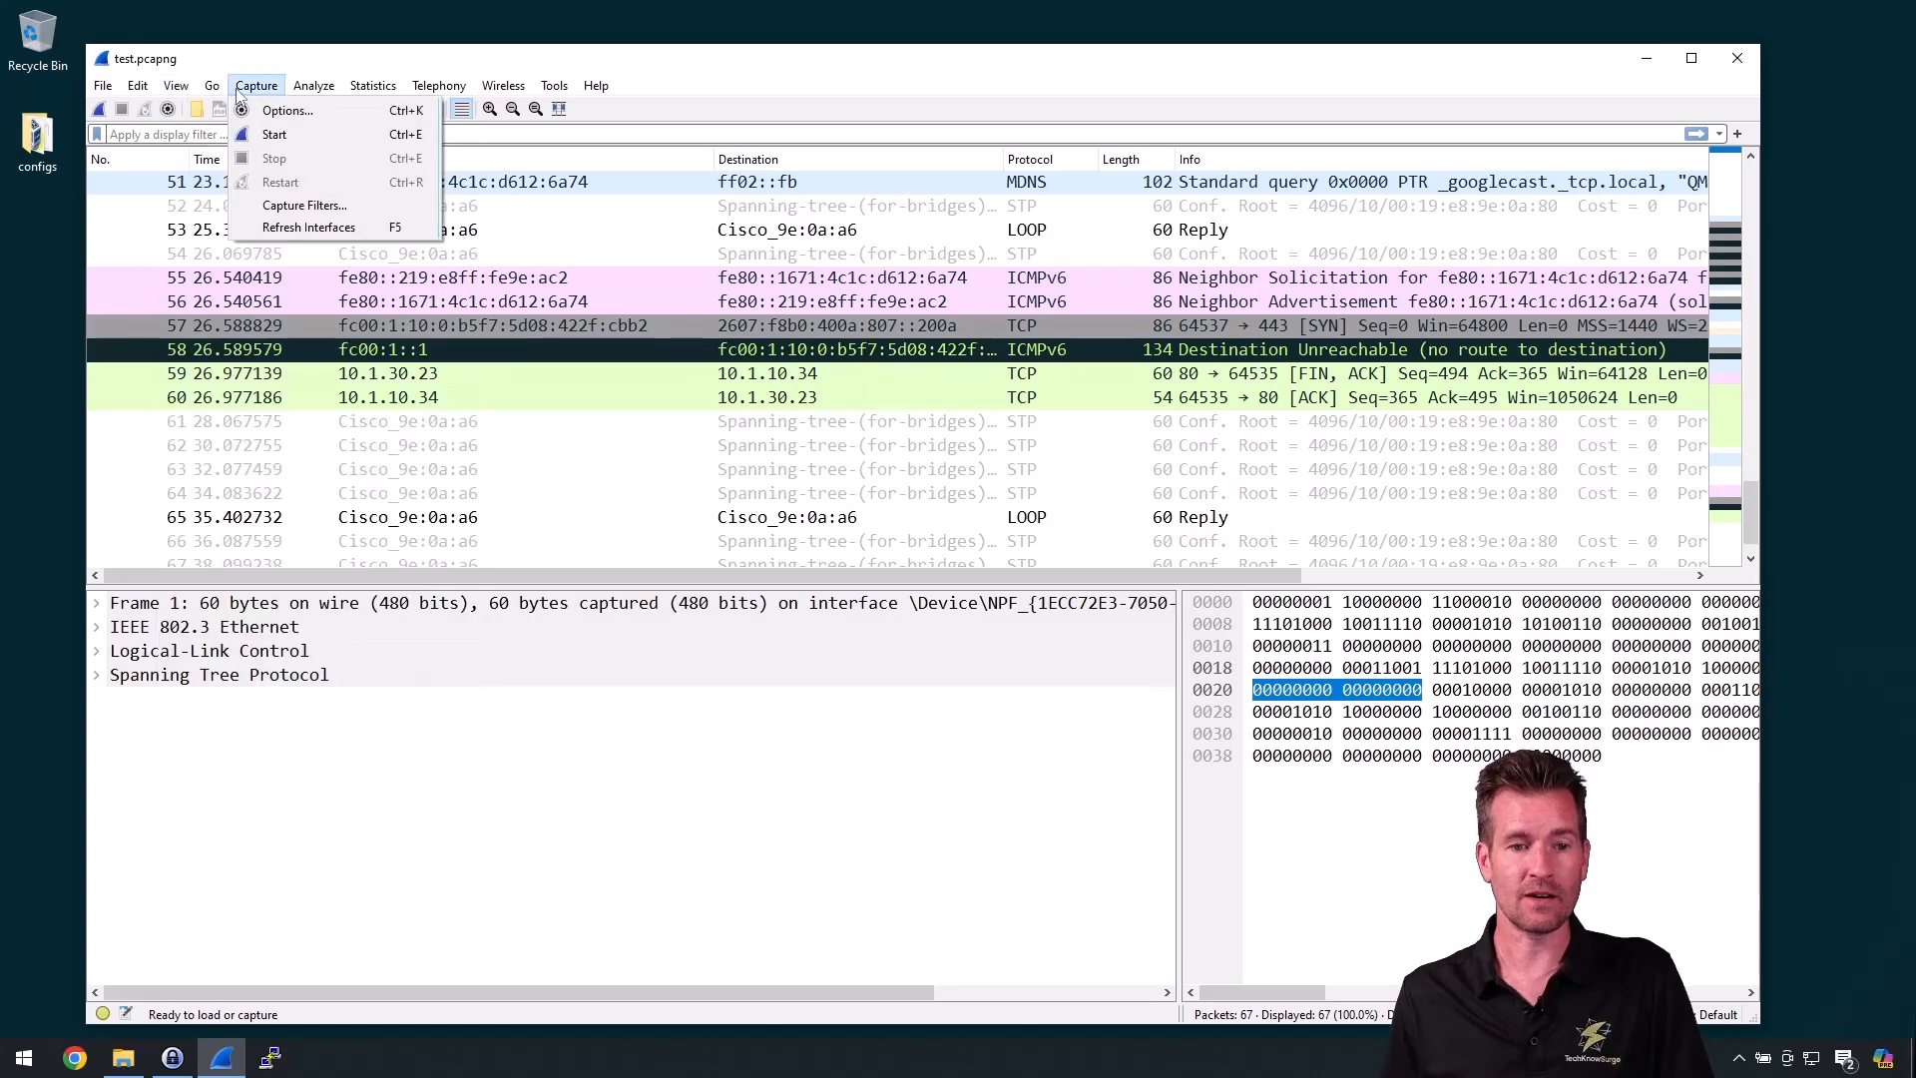
{"action": "mouse_move", "coordinate": [500, 94]}
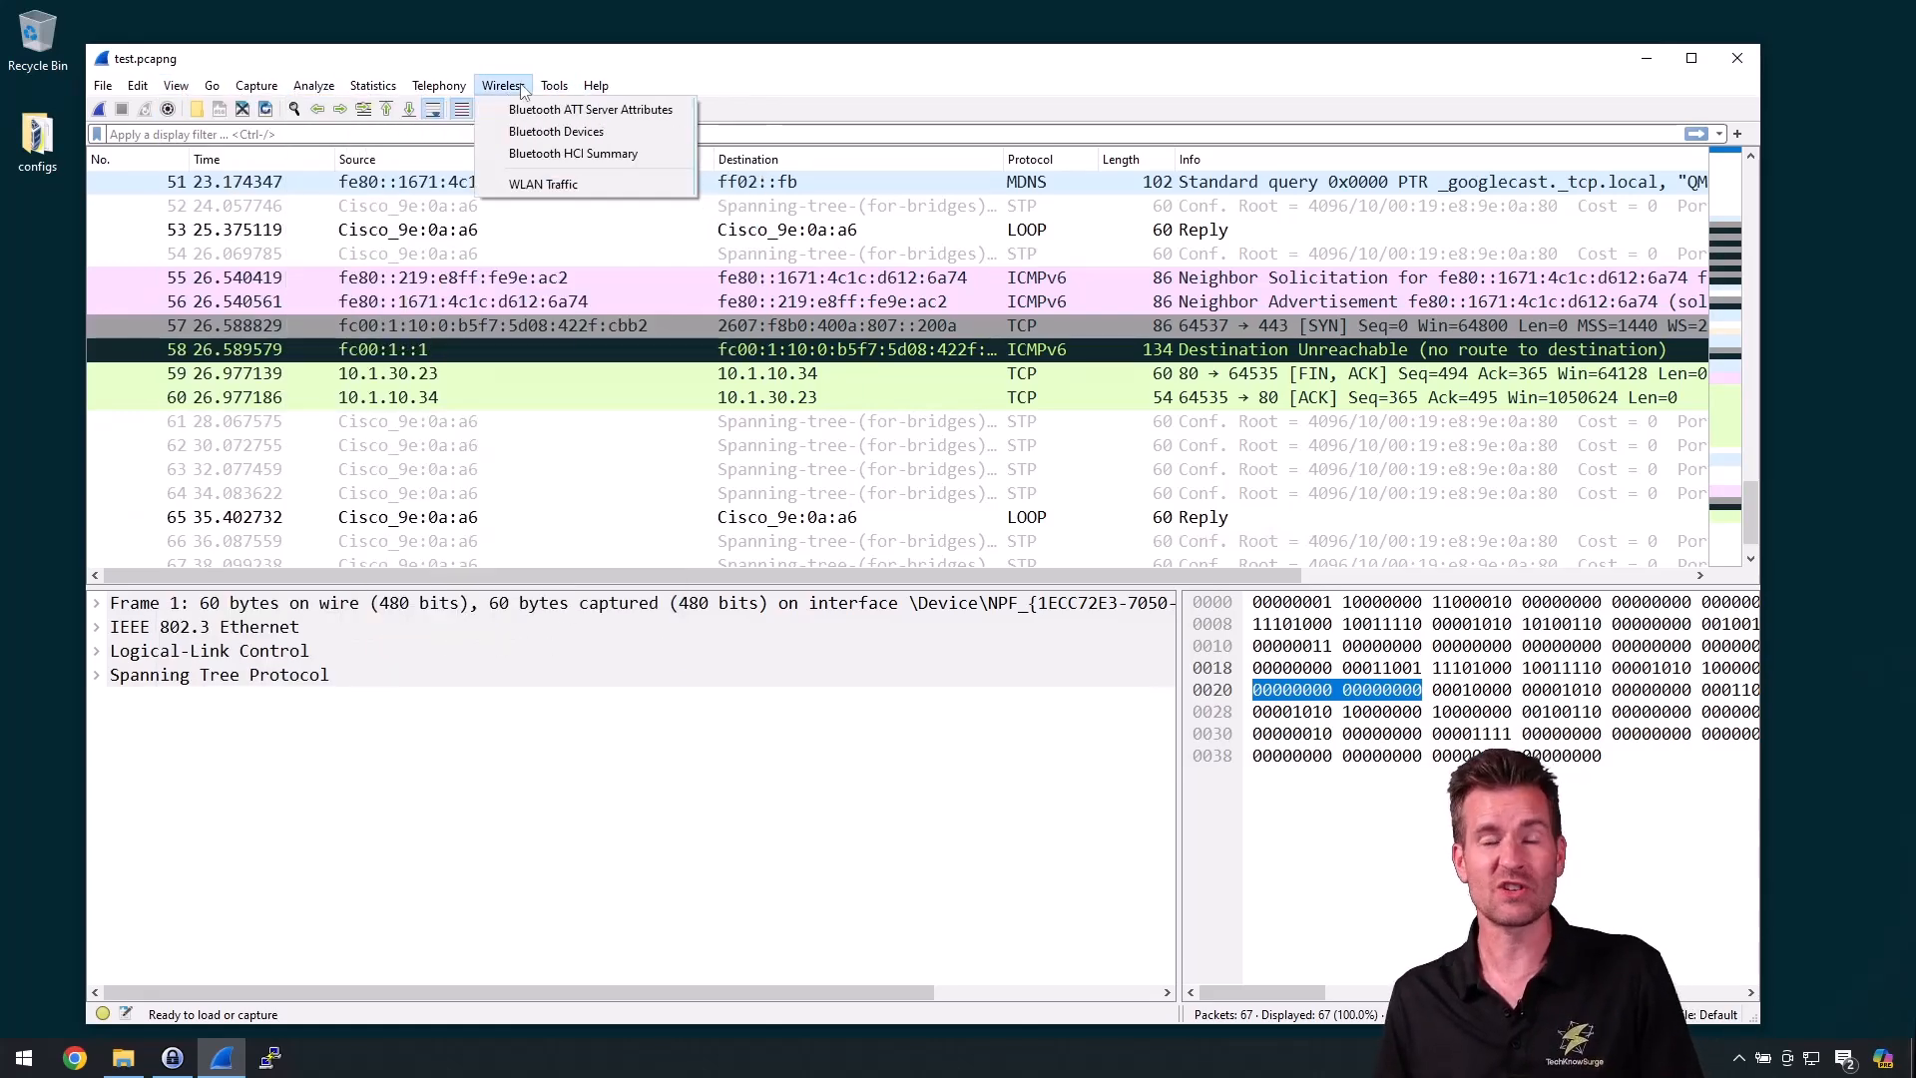
{"action": "mouse_move", "coordinate": [138, 88]}
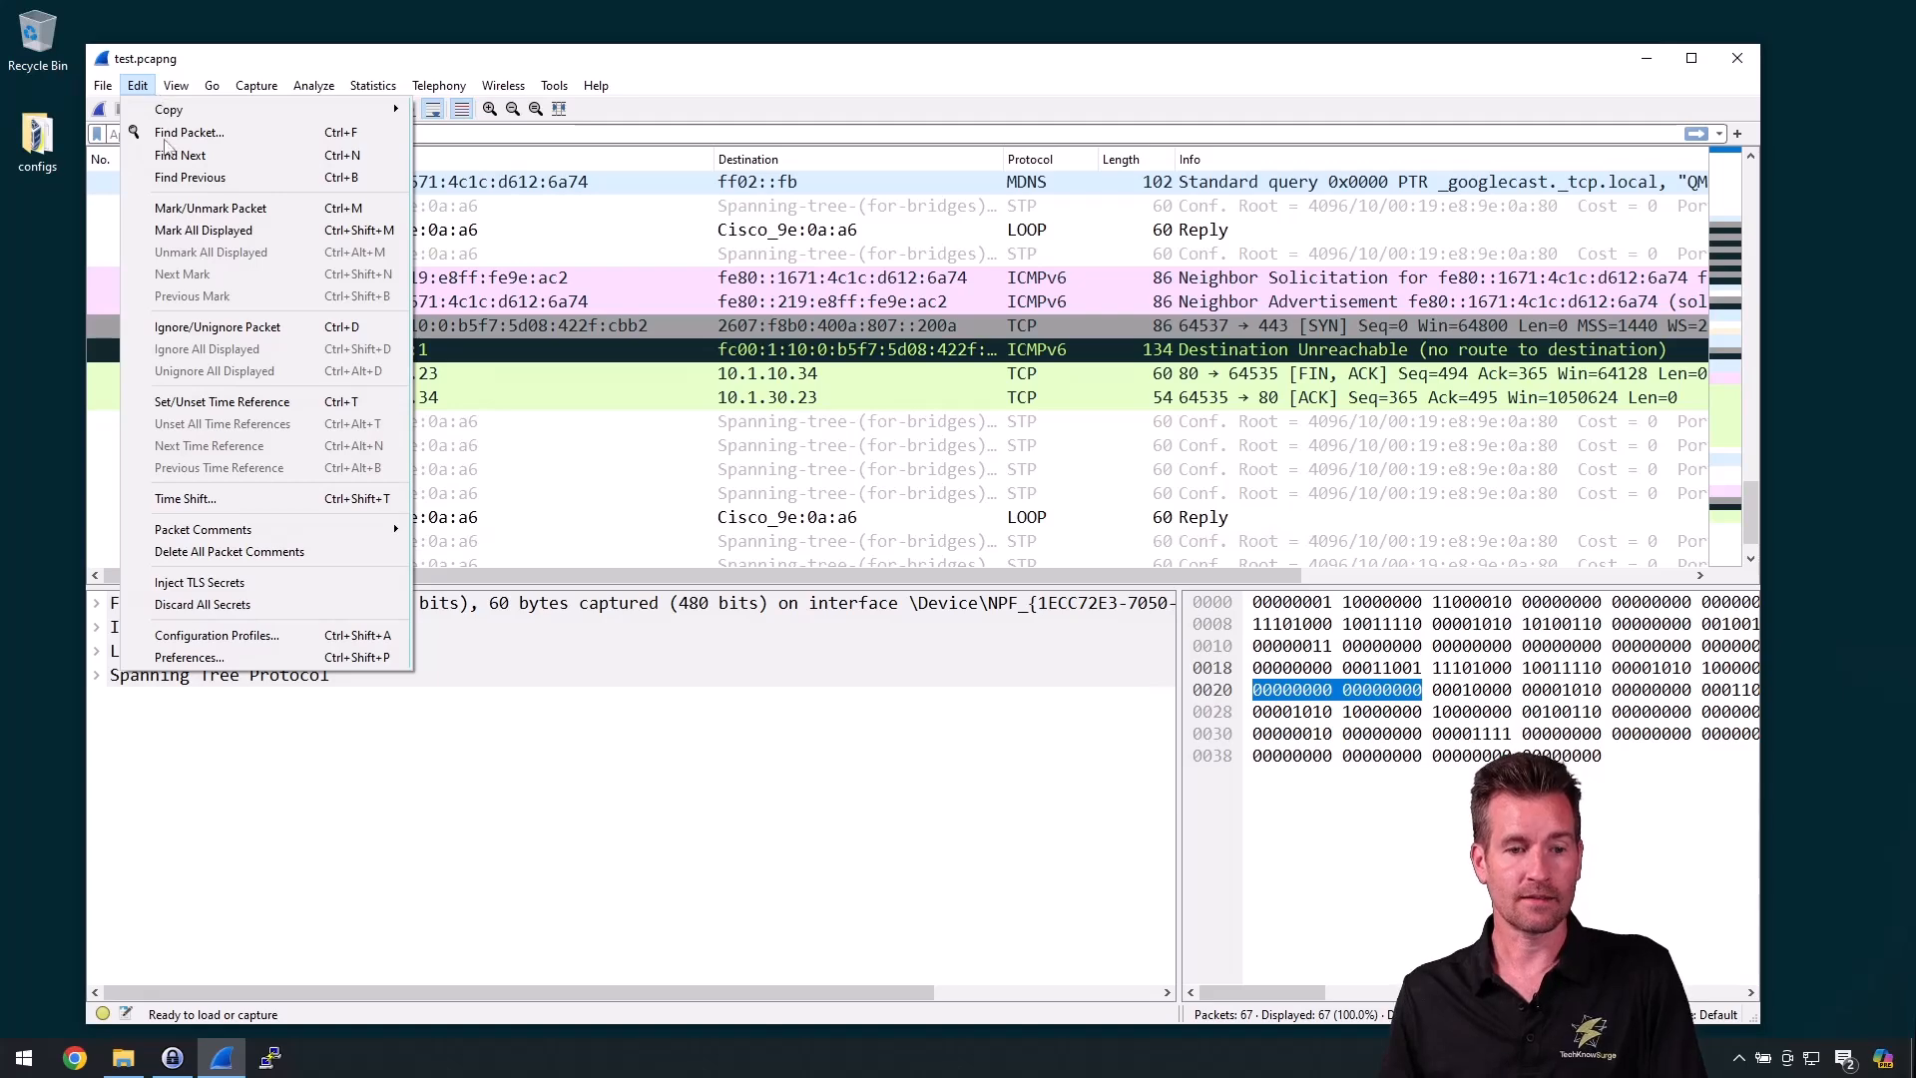
{"action": "left_click", "coordinate": [106, 87]}
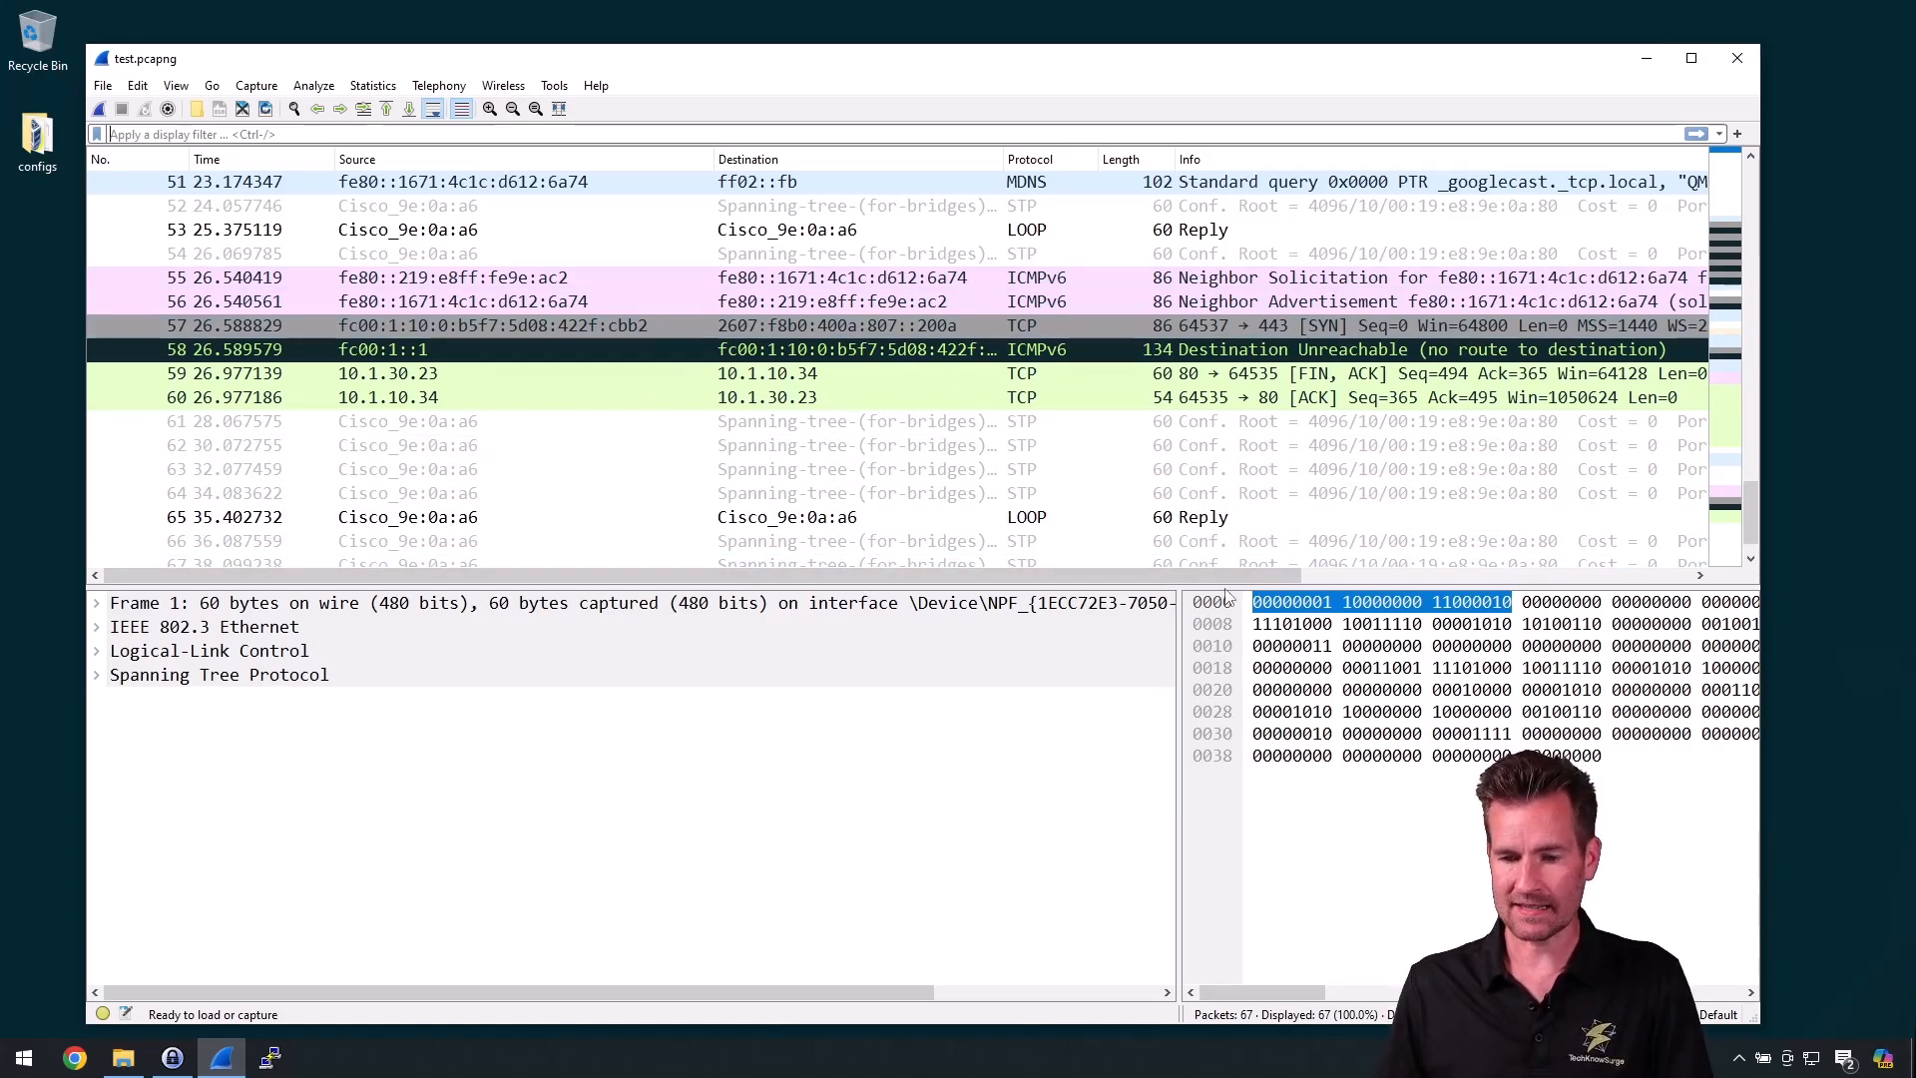
- Enlarge the packet list pane and look through the spanning-tree packets 2, 3 and 5 at the start of the capture
{"action": "left_click_drag", "start_coordinate": [1224, 583], "coordinate": [1083, 677]}
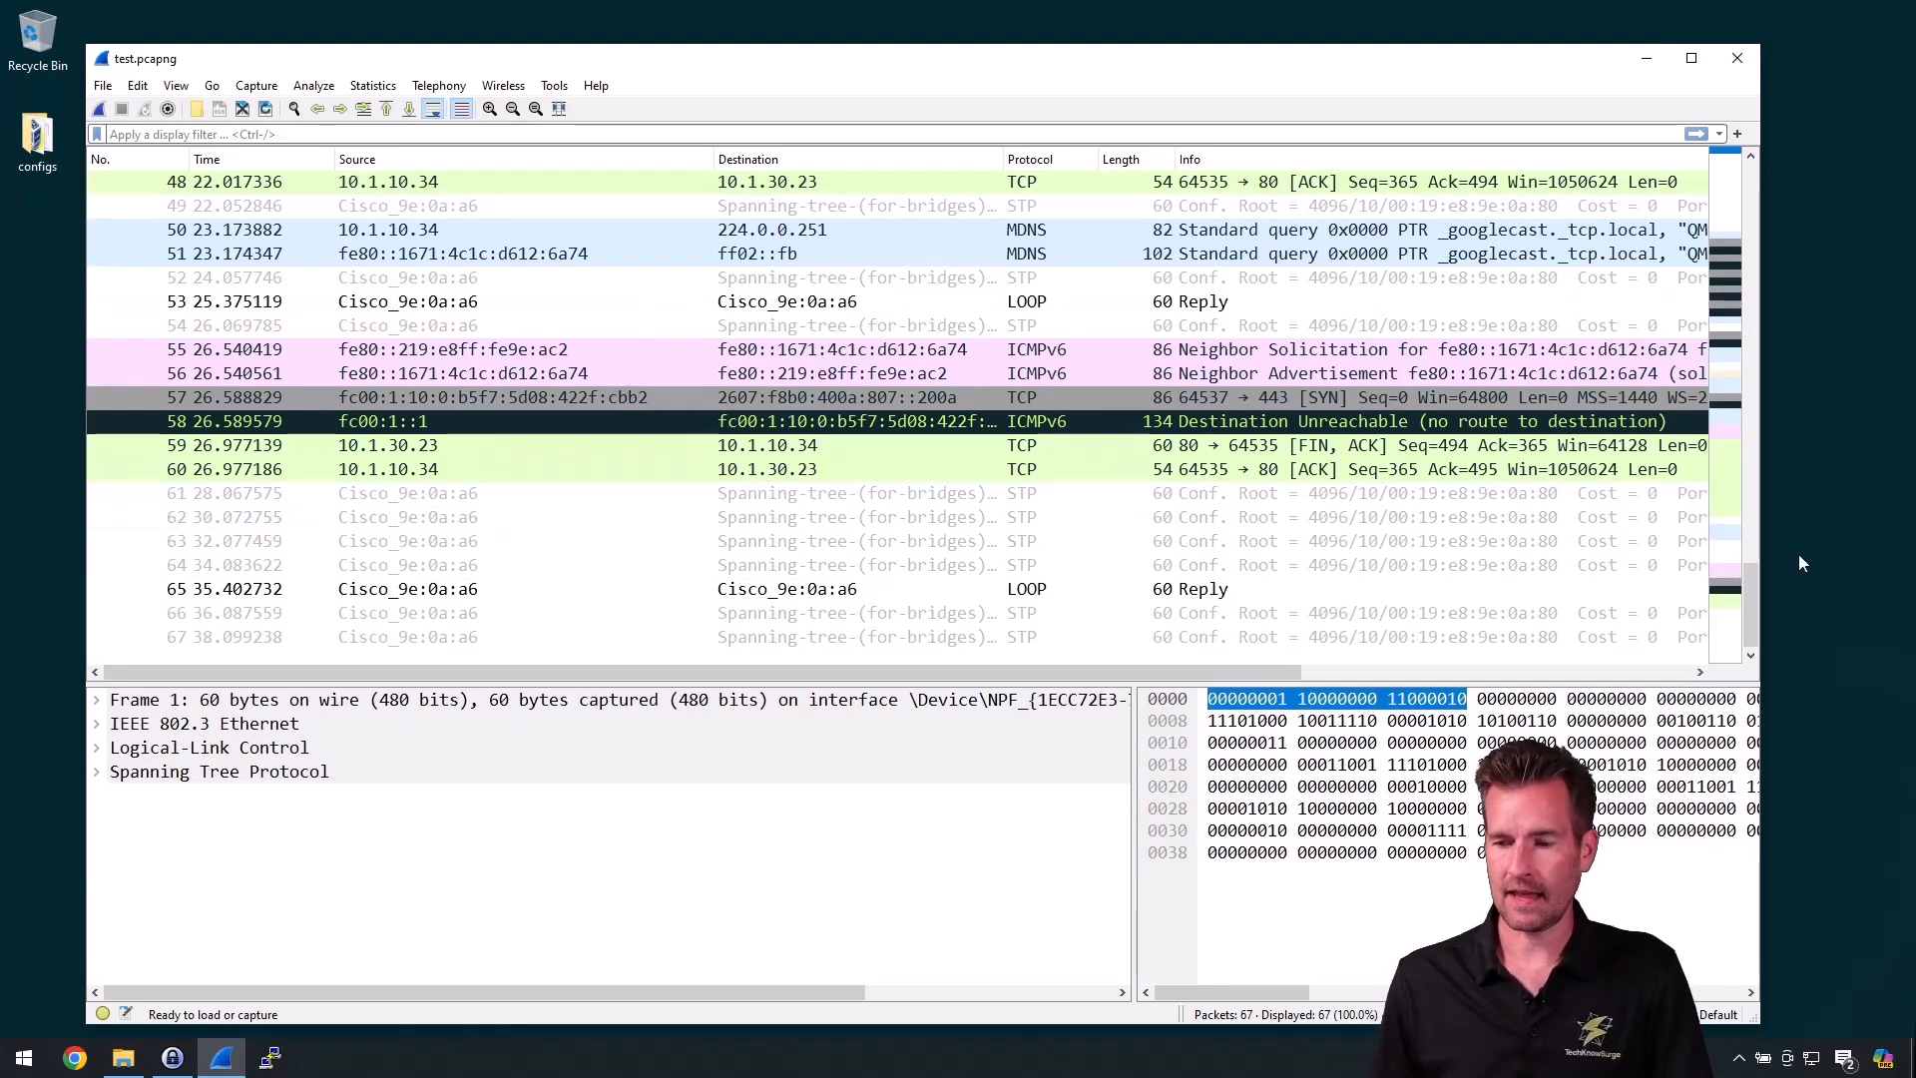
{"action": "left_click_drag", "start_coordinate": [1750, 592], "coordinate": [1752, 177]}
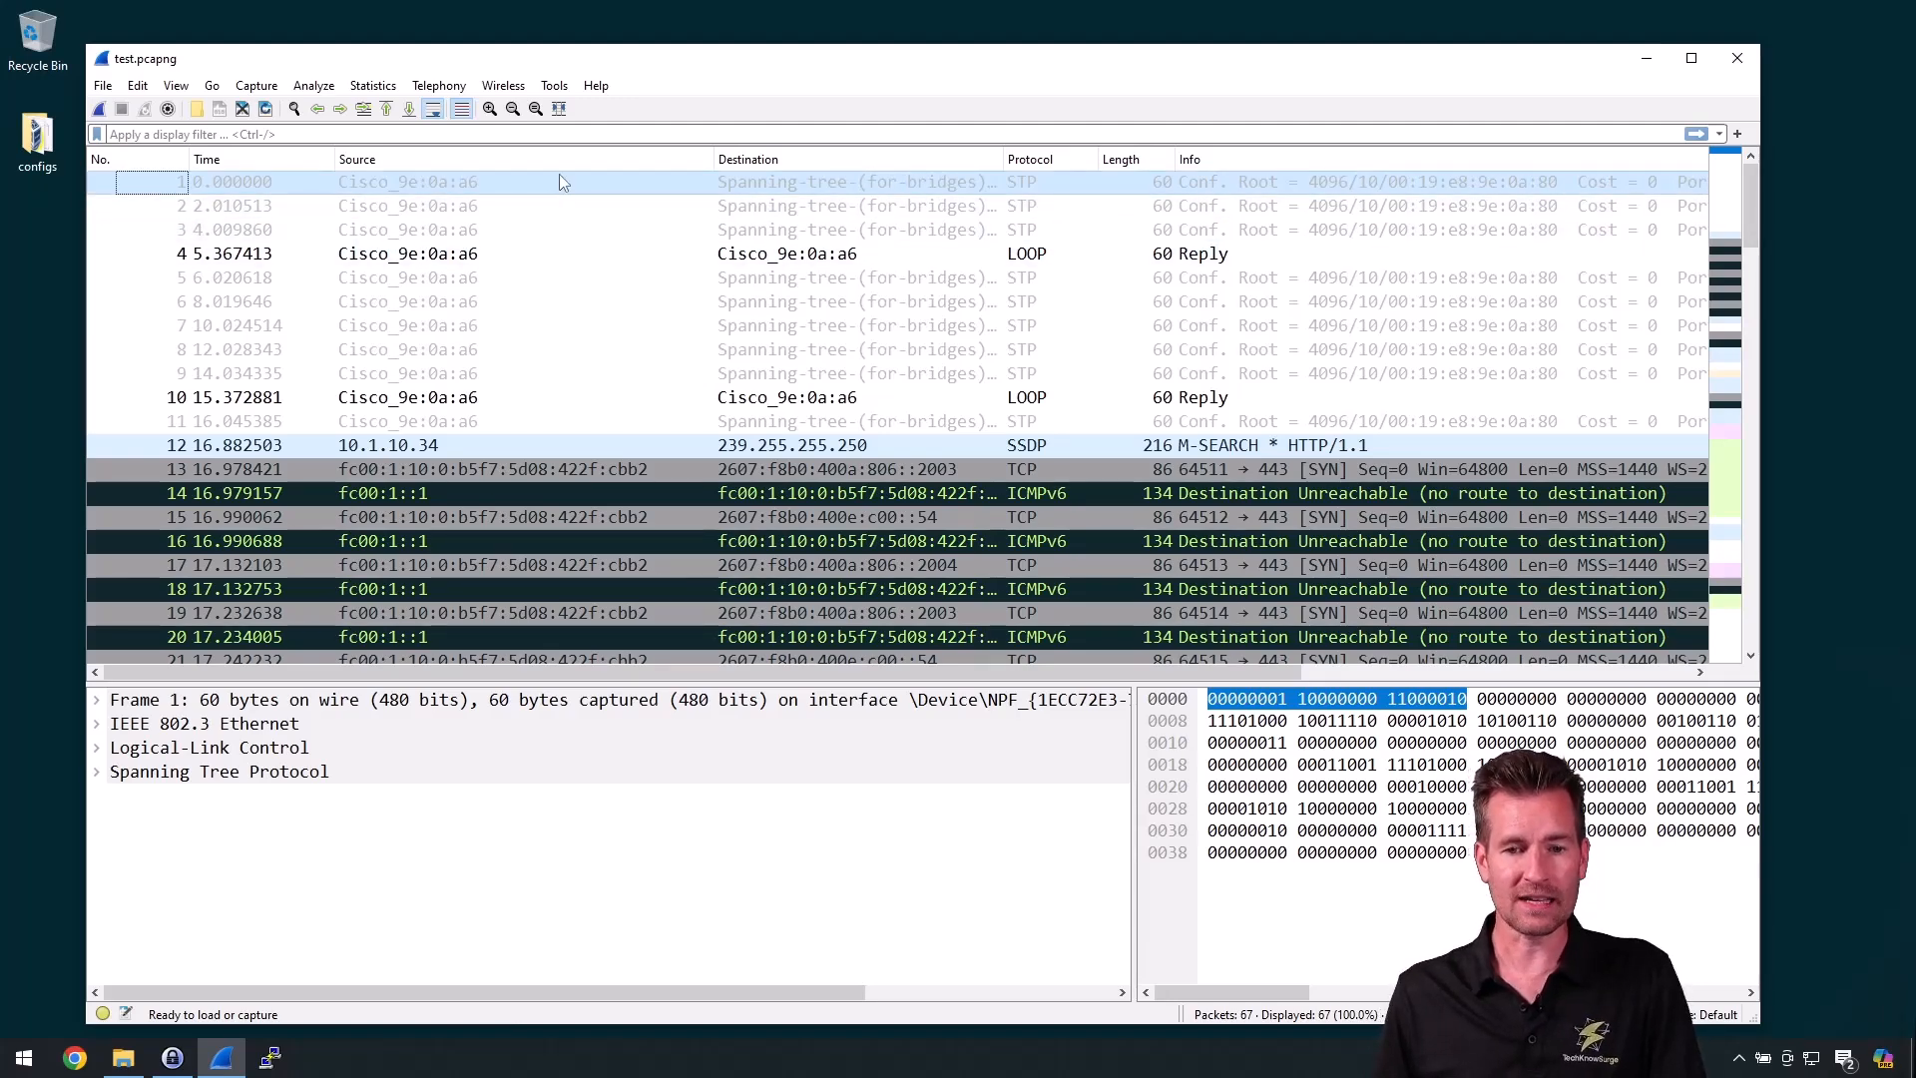
{"action": "left_click", "coordinate": [557, 205]}
{"action": "left_click", "coordinate": [558, 232]}
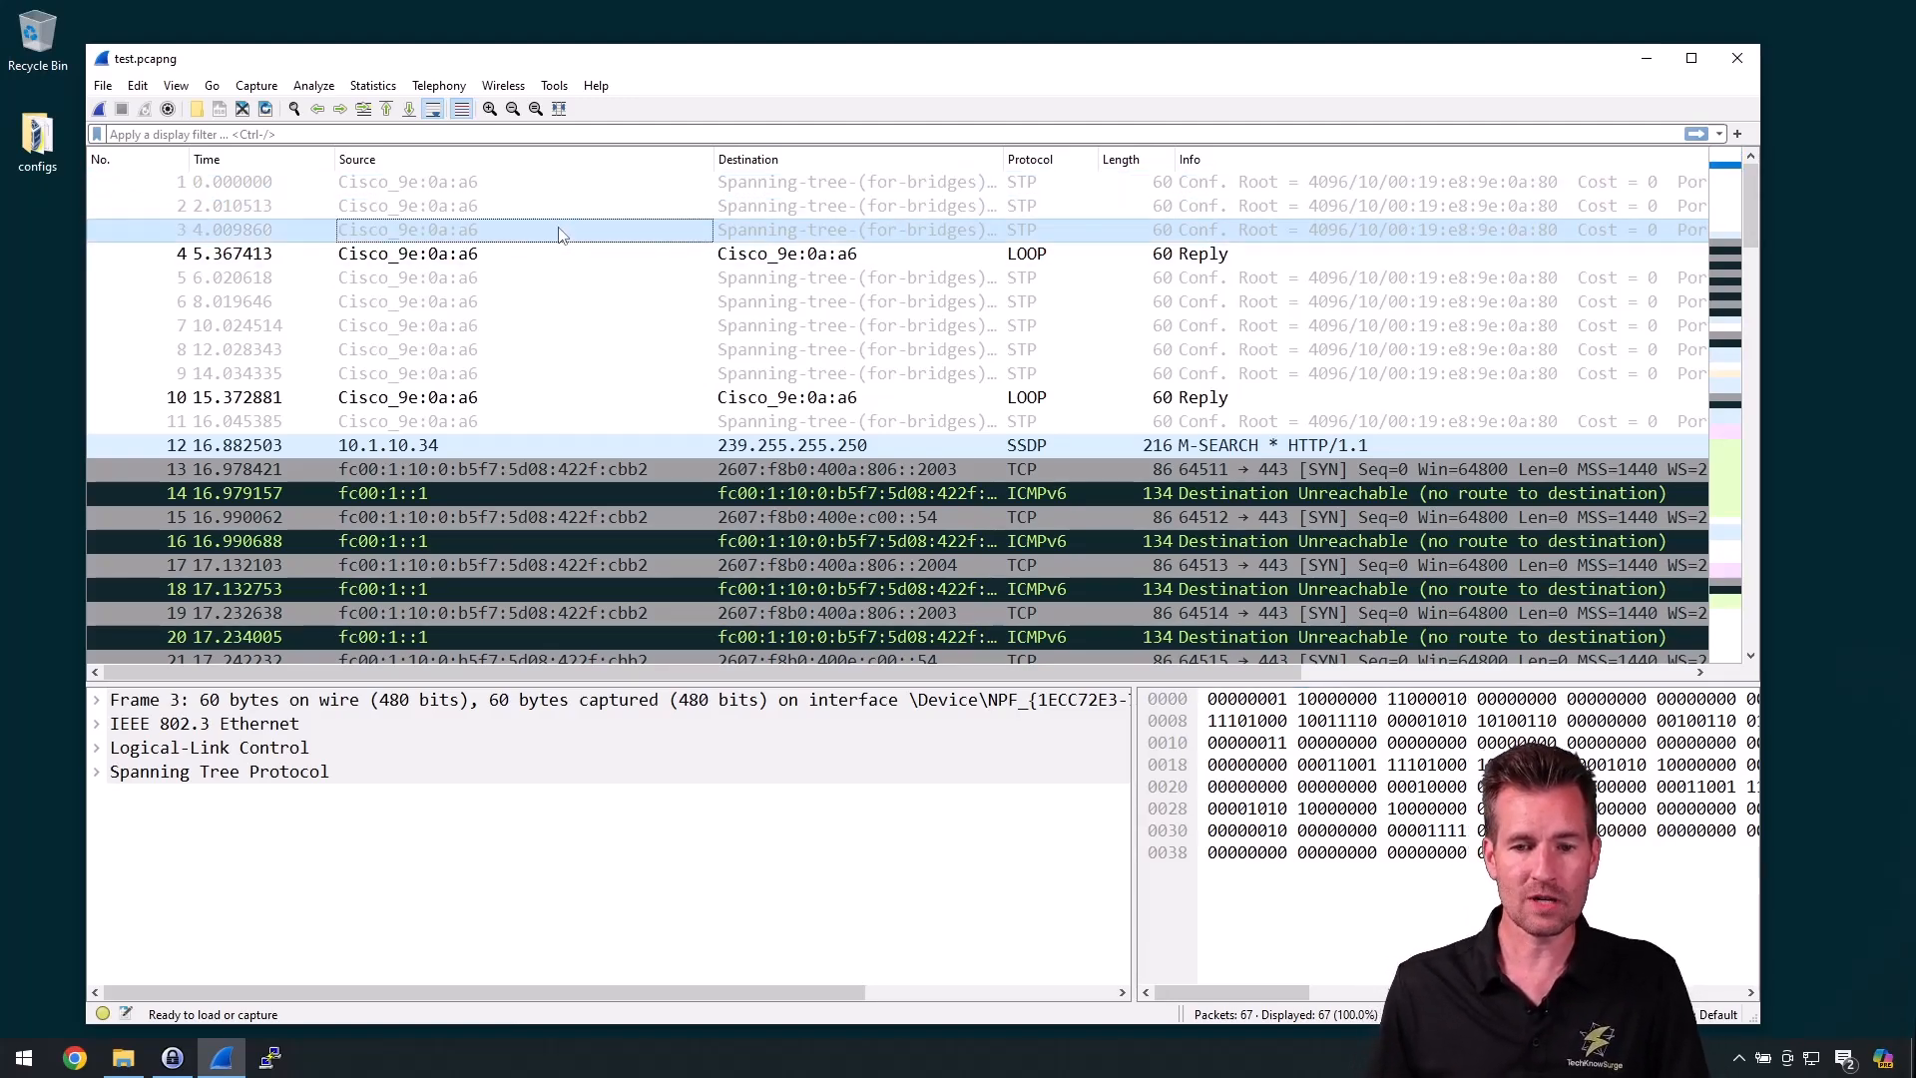
{"action": "left_click", "coordinate": [555, 282]}
- Compare the source and destination addresses of SSDP packet 12 and the IPv6 TCP packet 13
{"action": "scroll", "coordinate": [559, 307], "scroll_direction": "down", "scroll_amount": 1}
{"action": "scroll", "coordinate": [554, 314], "scroll_direction": "down", "scroll_amount": 1}
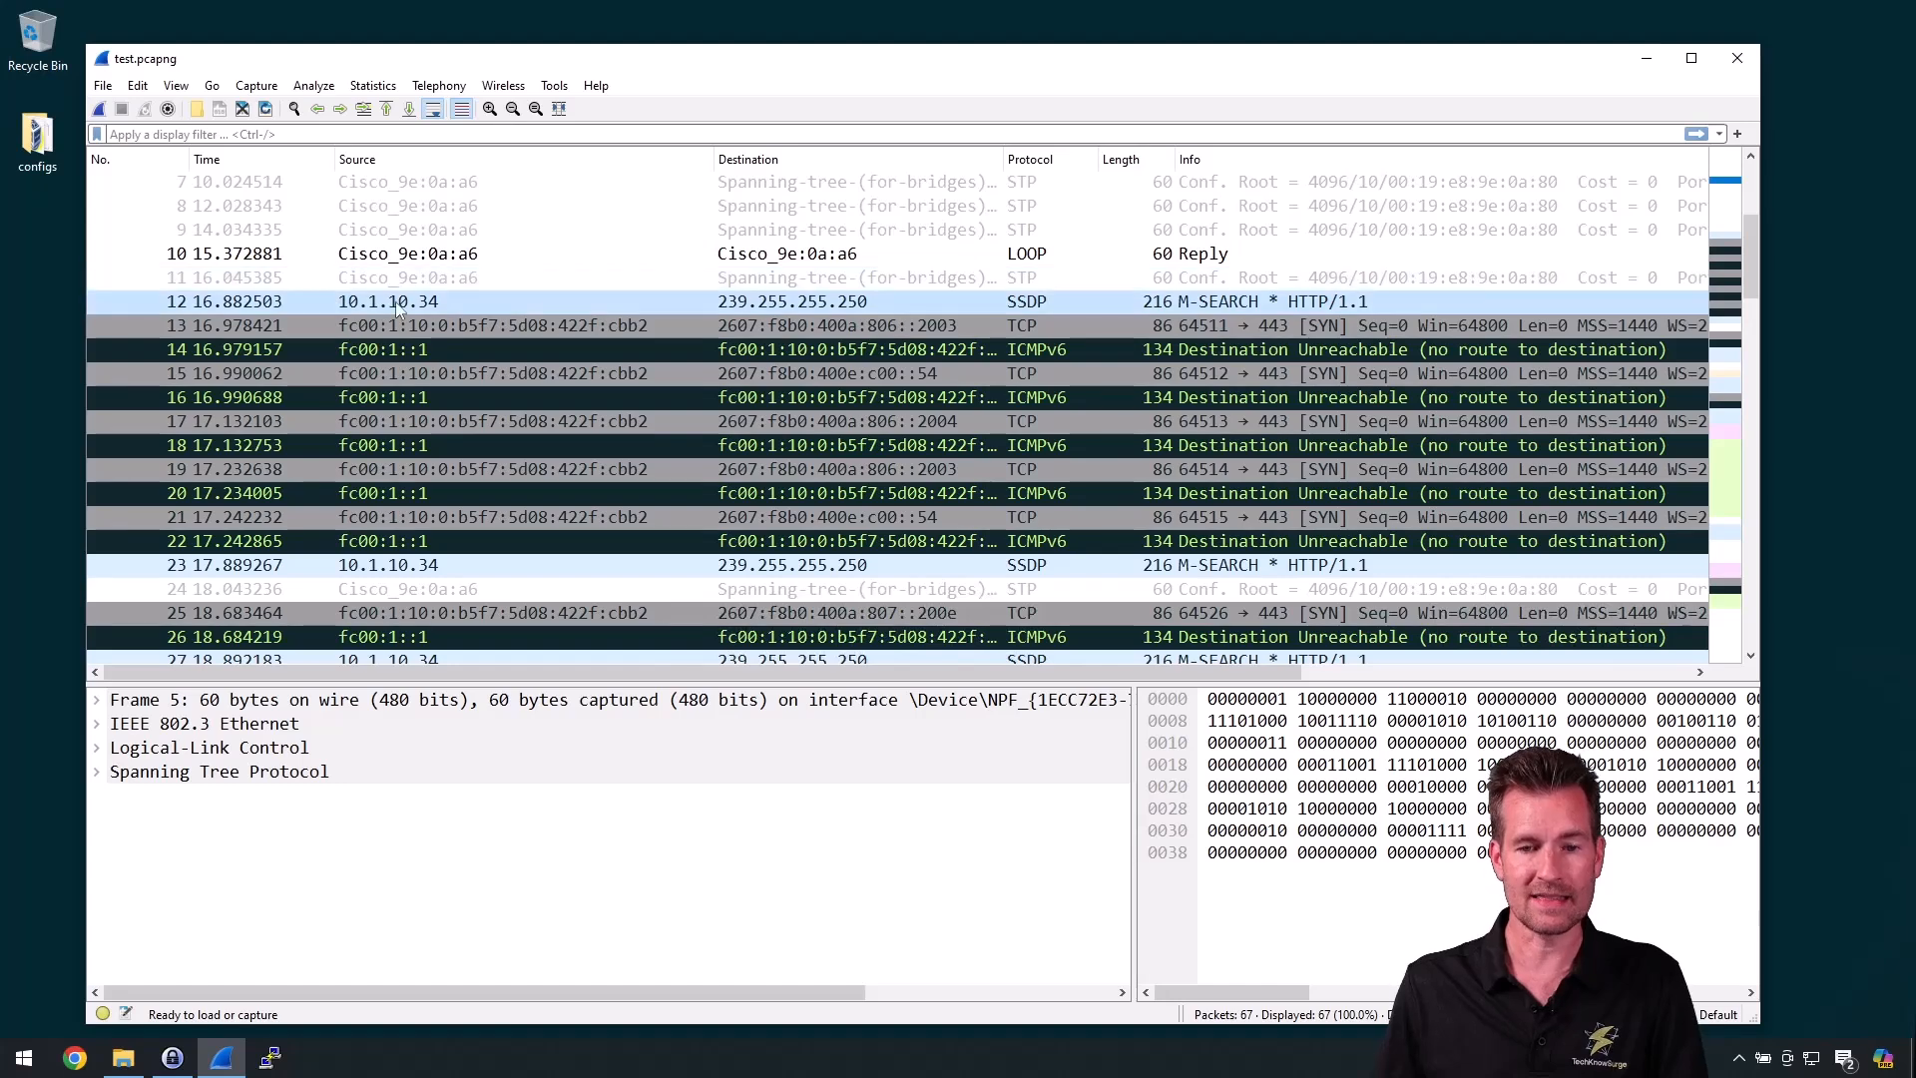
{"action": "left_click", "coordinate": [756, 301]}
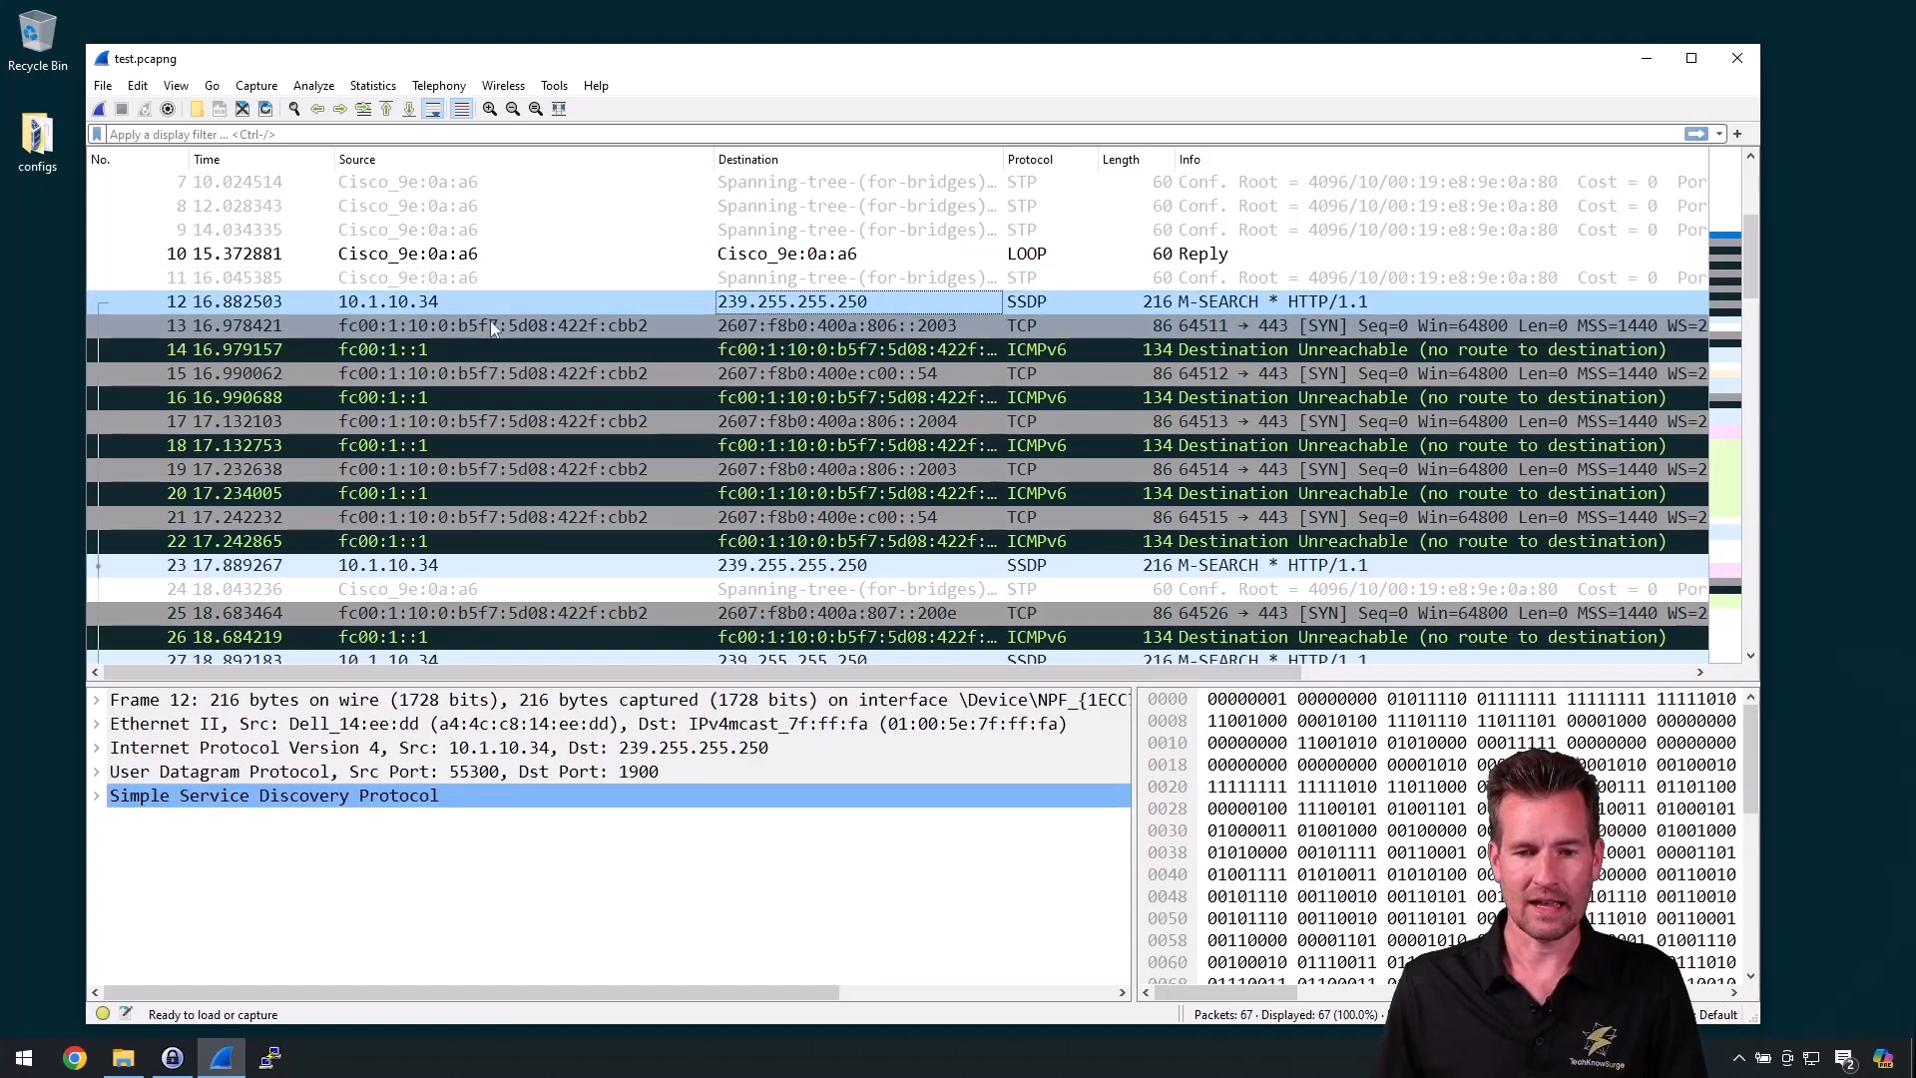
{"action": "left_click", "coordinate": [489, 321]}
{"action": "left_click", "coordinate": [743, 303]}
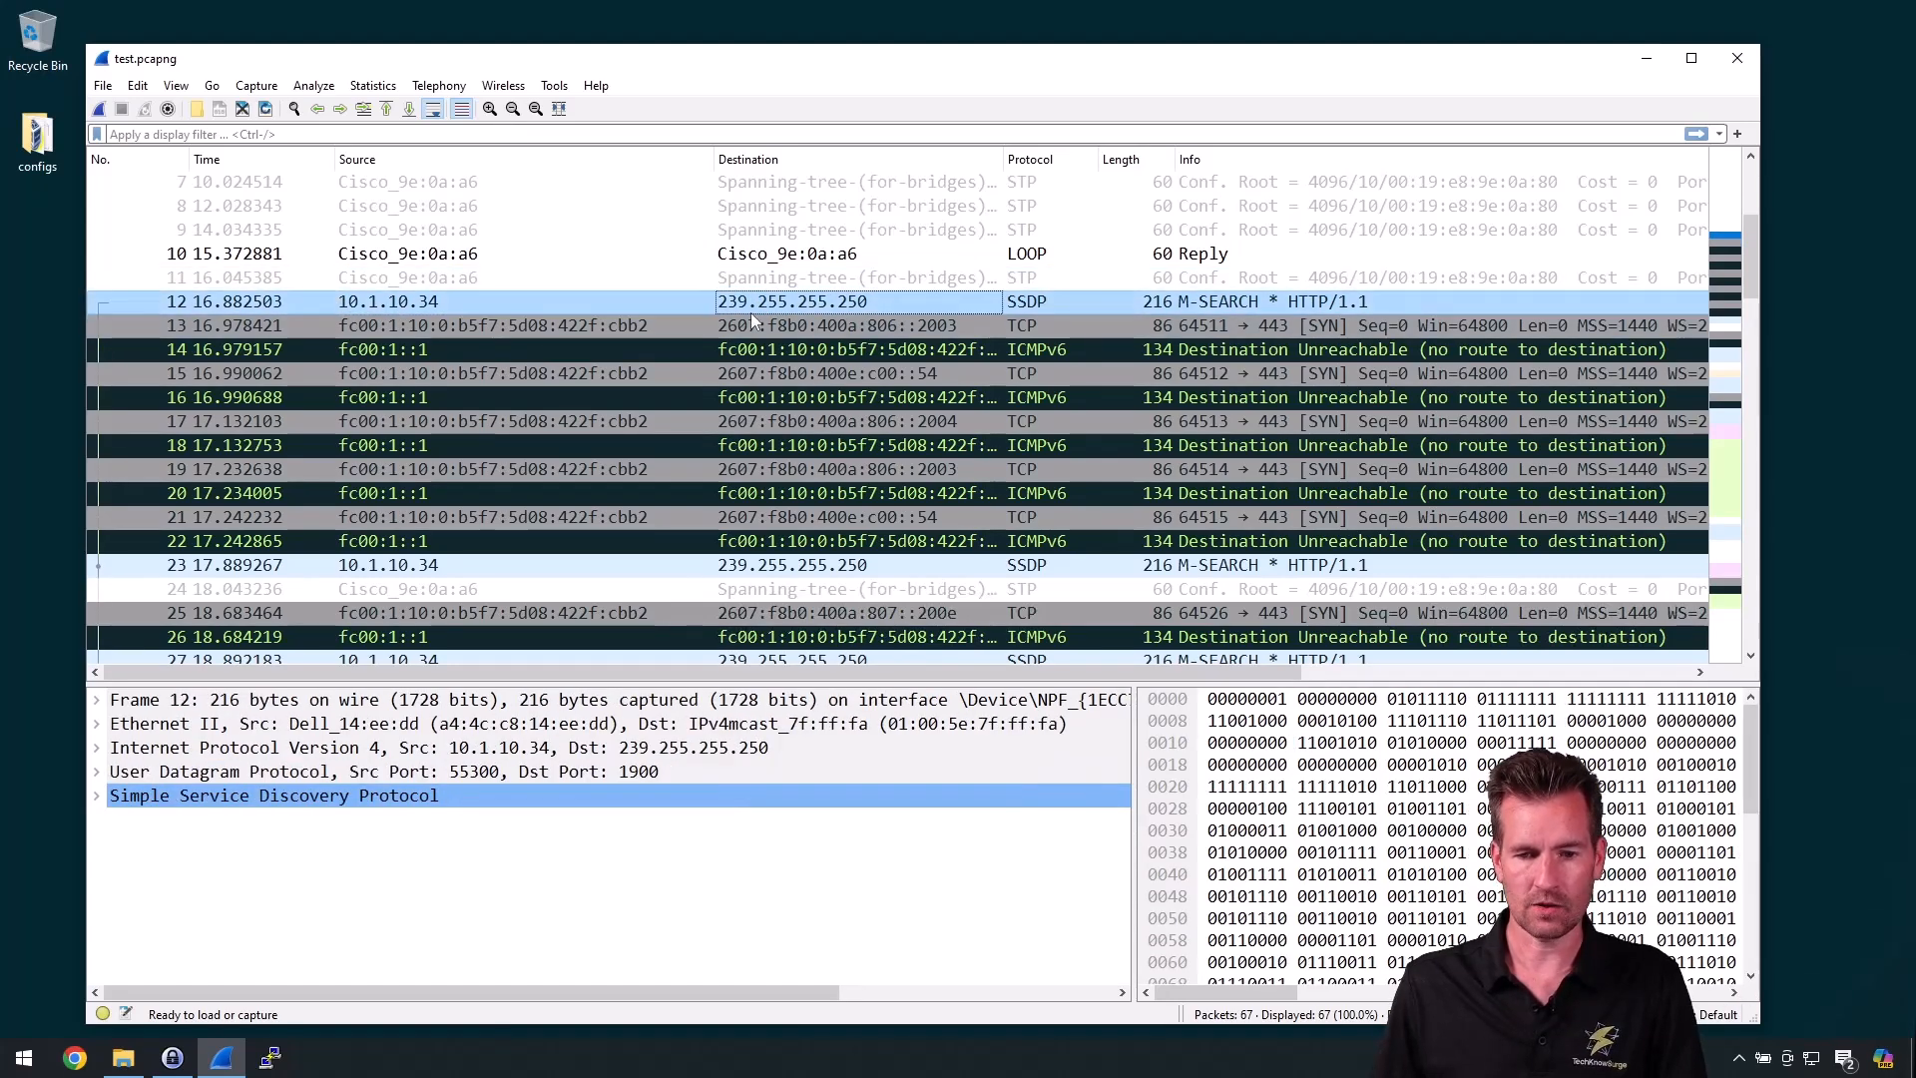
{"action": "left_click", "coordinate": [457, 325]}
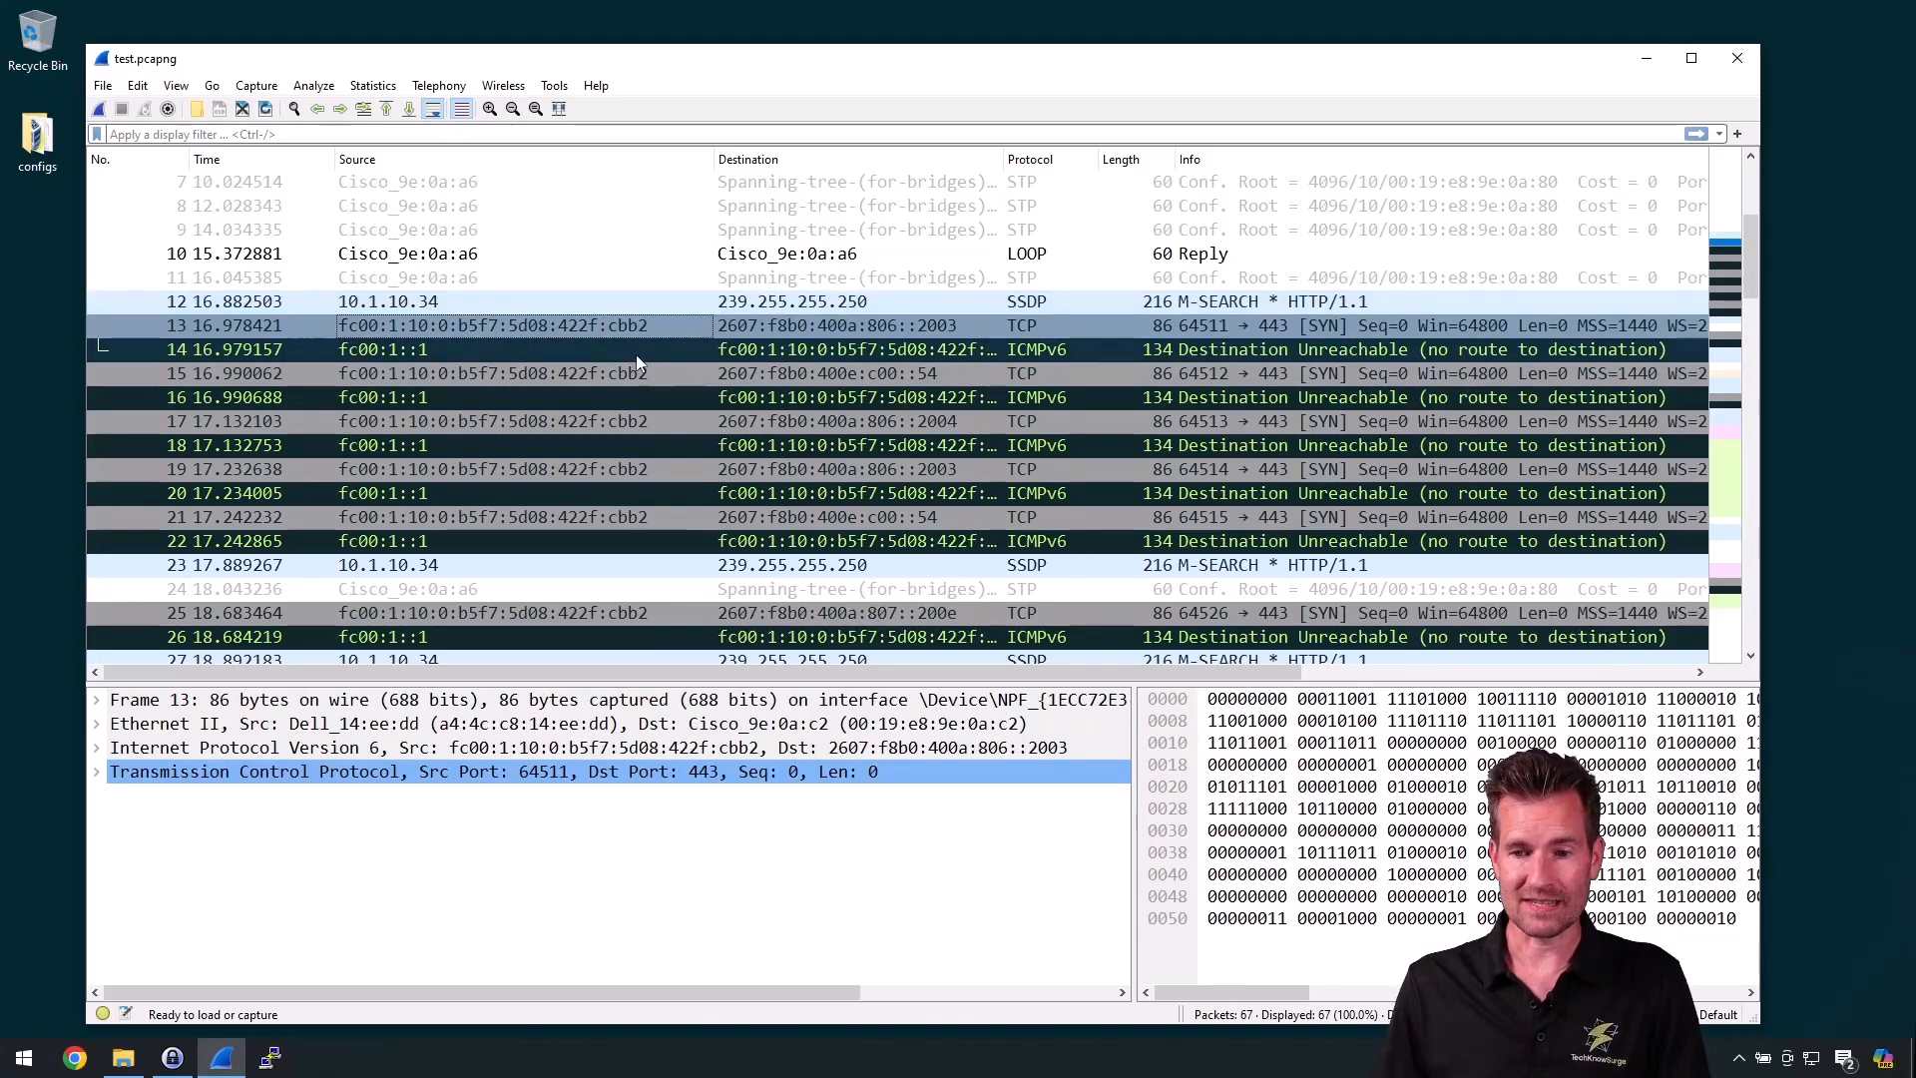
- Find and select packet 39, the first TCP SYN from 10.1.10.34 to 10.1.30.23
{"action": "scroll", "coordinate": [936, 373], "scroll_direction": "down", "scroll_amount": 3}
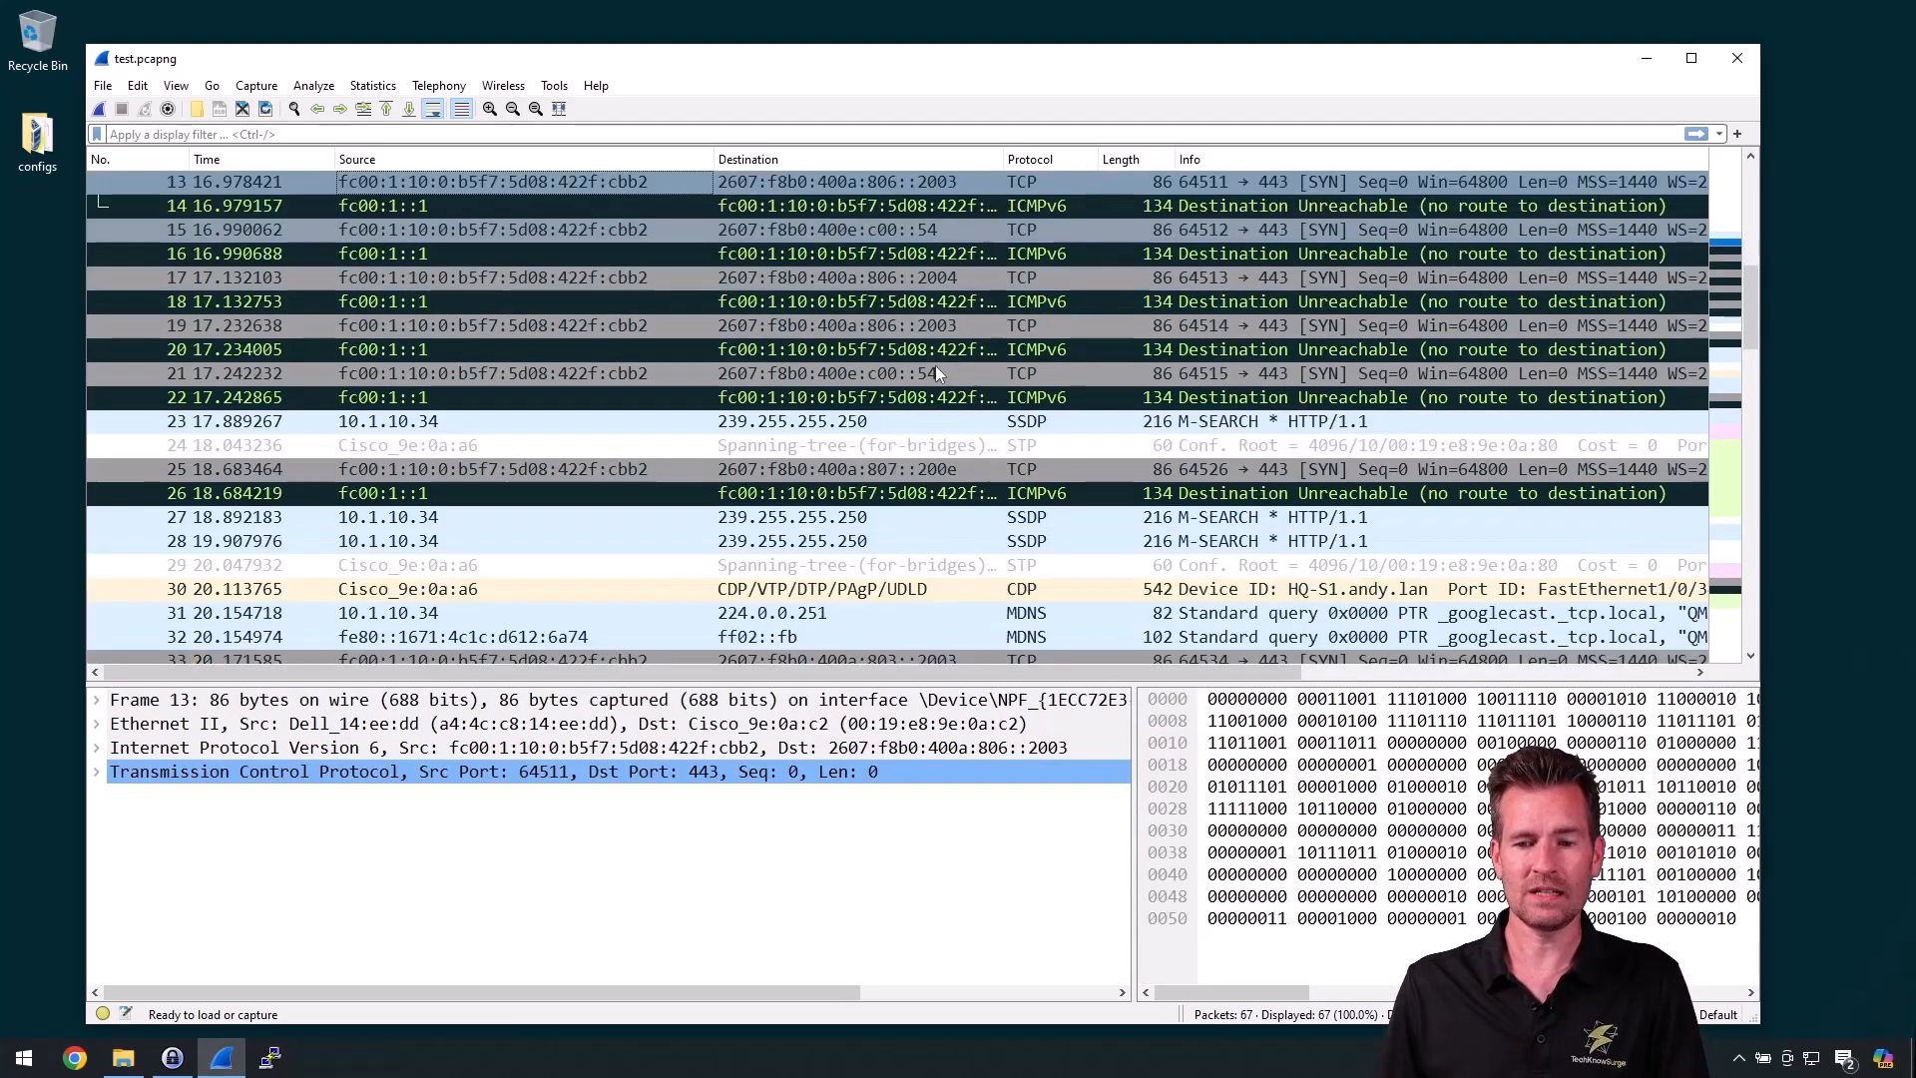
{"action": "scroll", "coordinate": [936, 373], "scroll_direction": "down", "scroll_amount": 3}
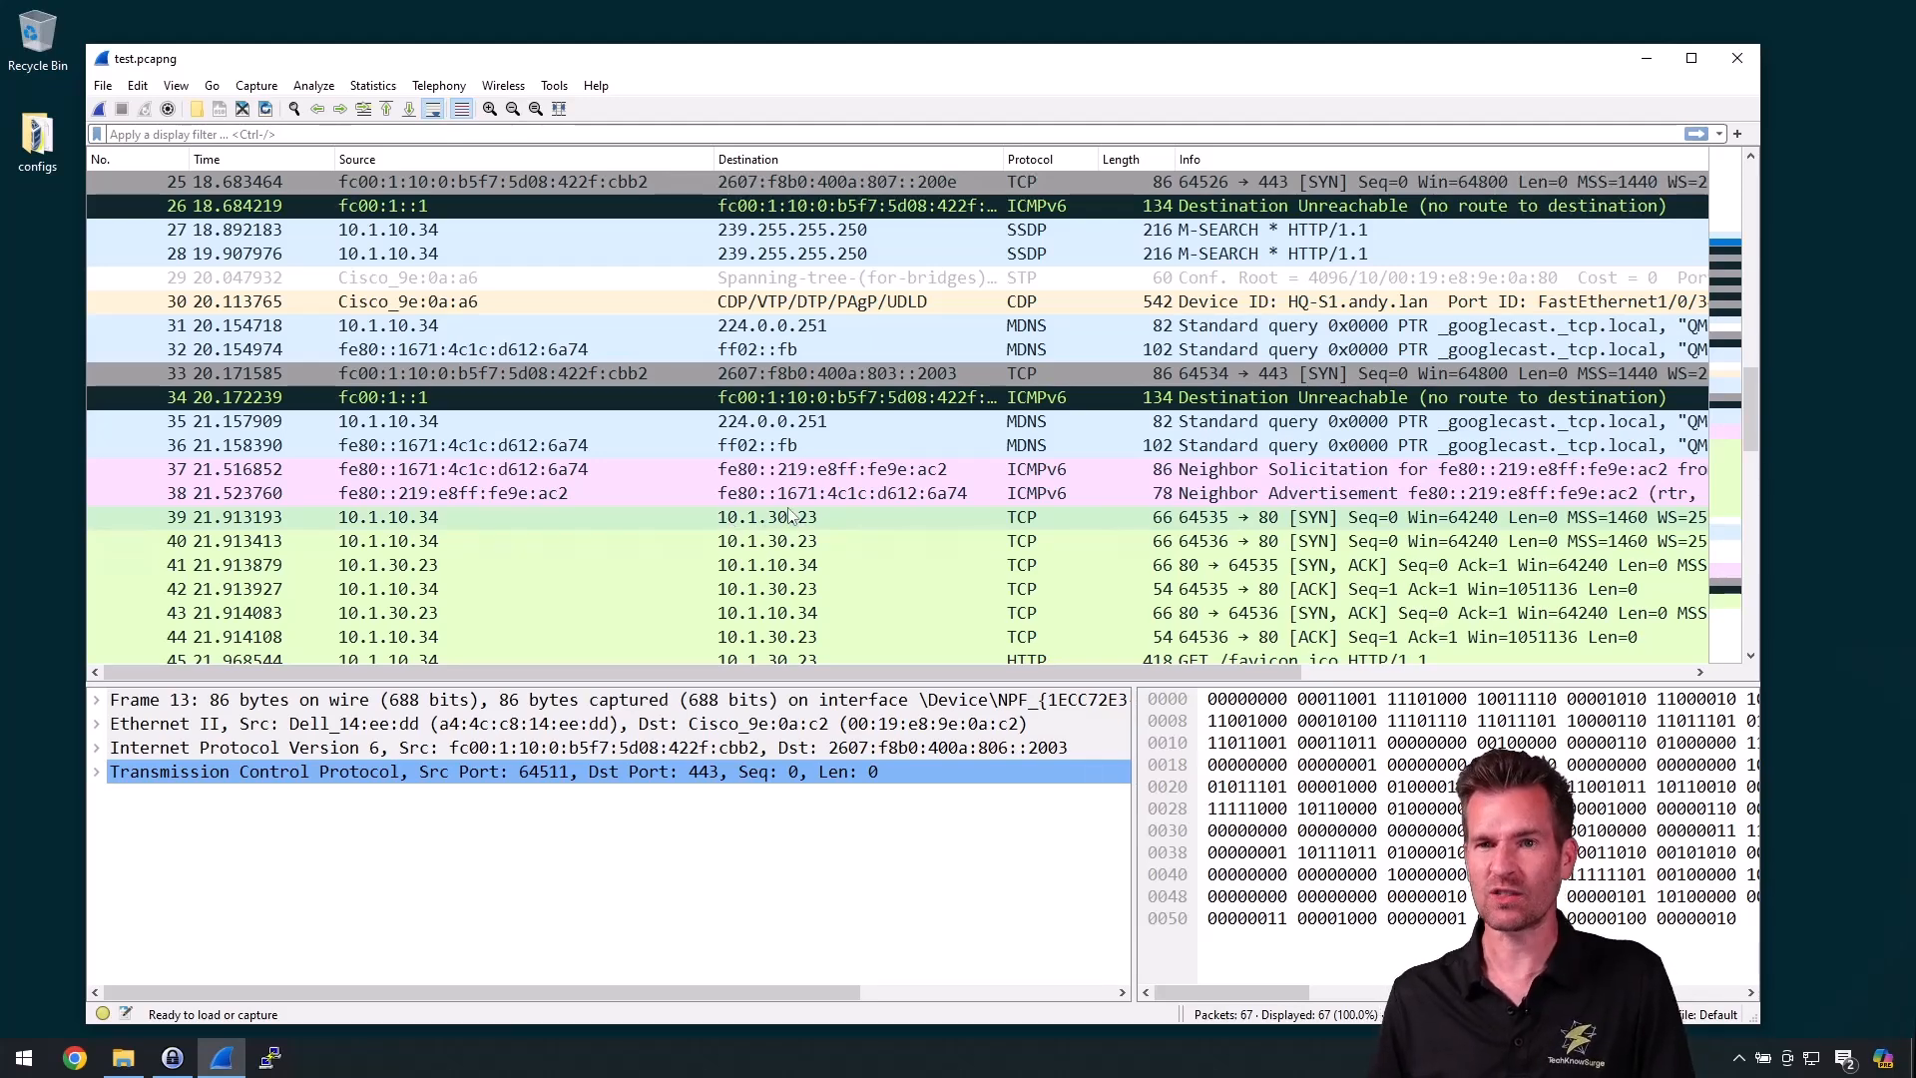
{"action": "left_click", "coordinate": [739, 521]}
{"action": "scroll", "coordinate": [449, 528], "scroll_direction": "down", "scroll_amount": 1}
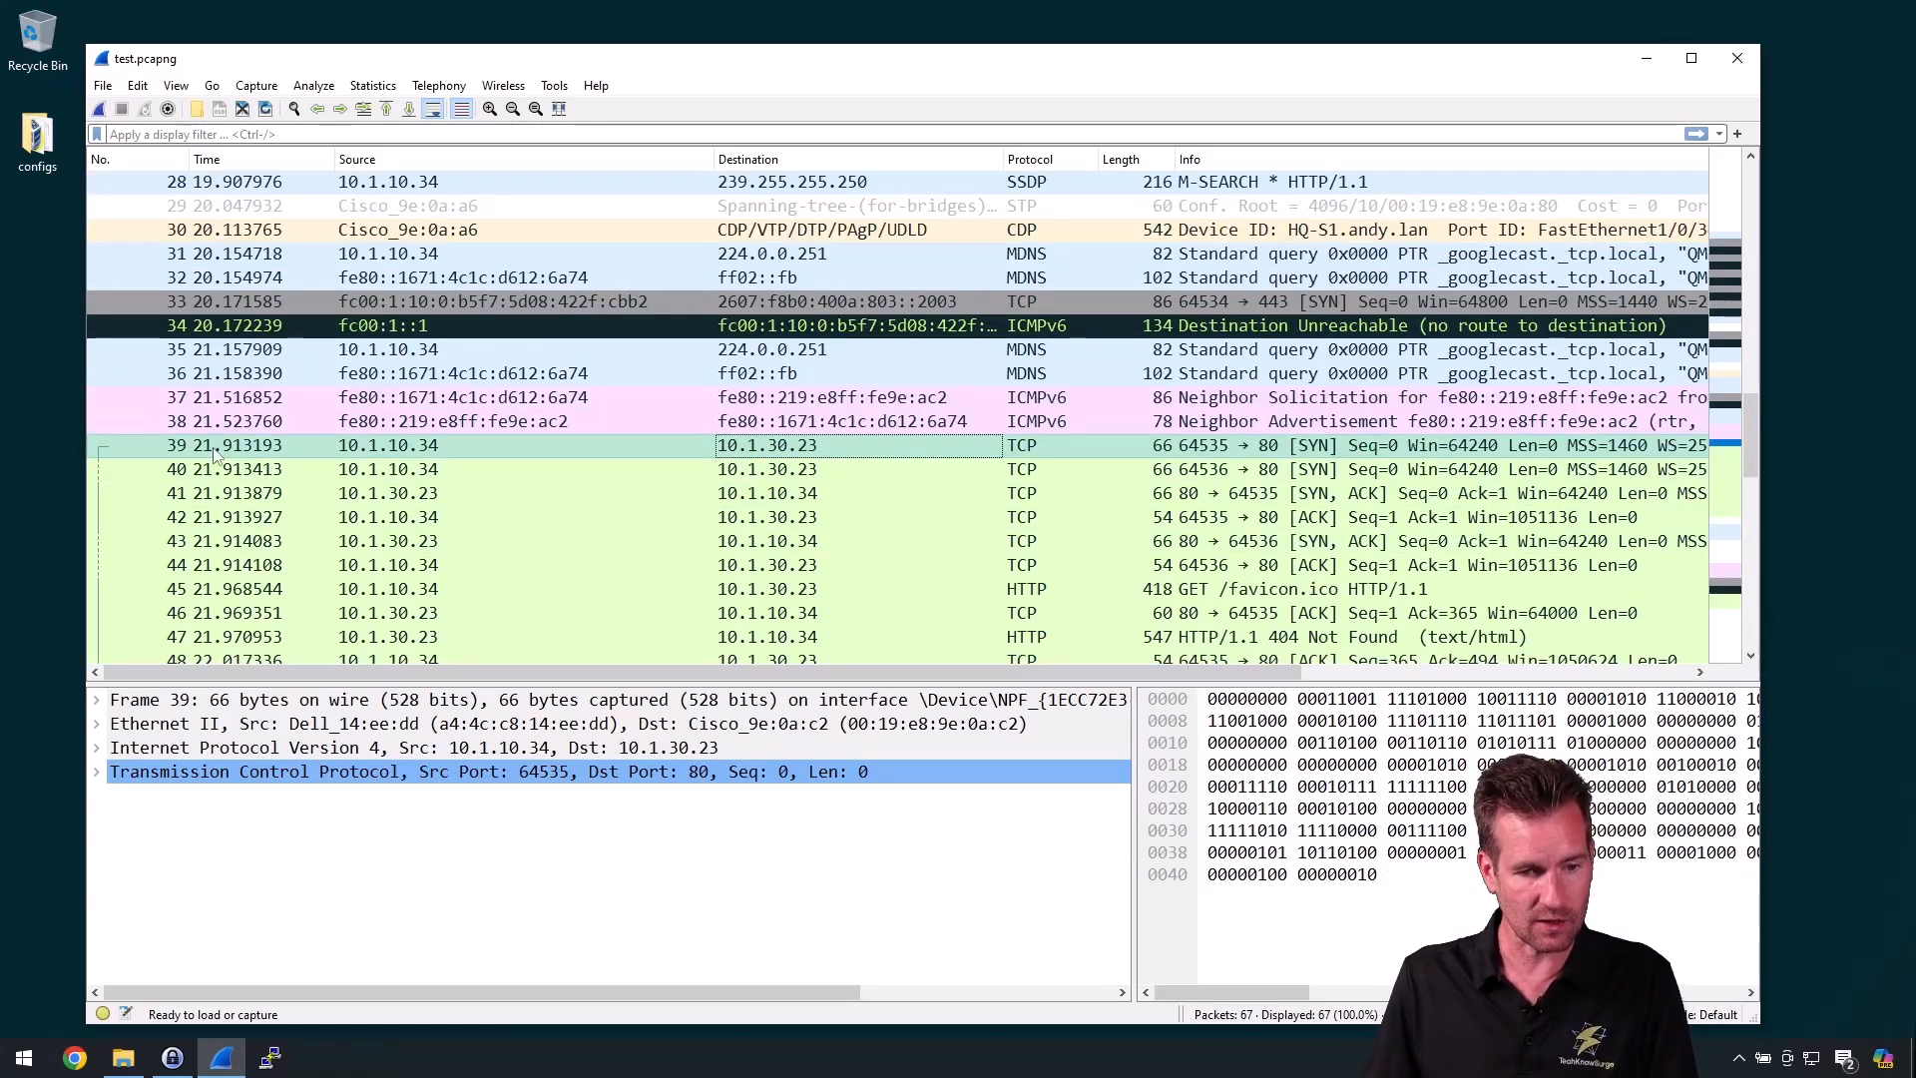
{"action": "scroll", "coordinate": [446, 400], "scroll_direction": "down", "scroll_amount": 1}
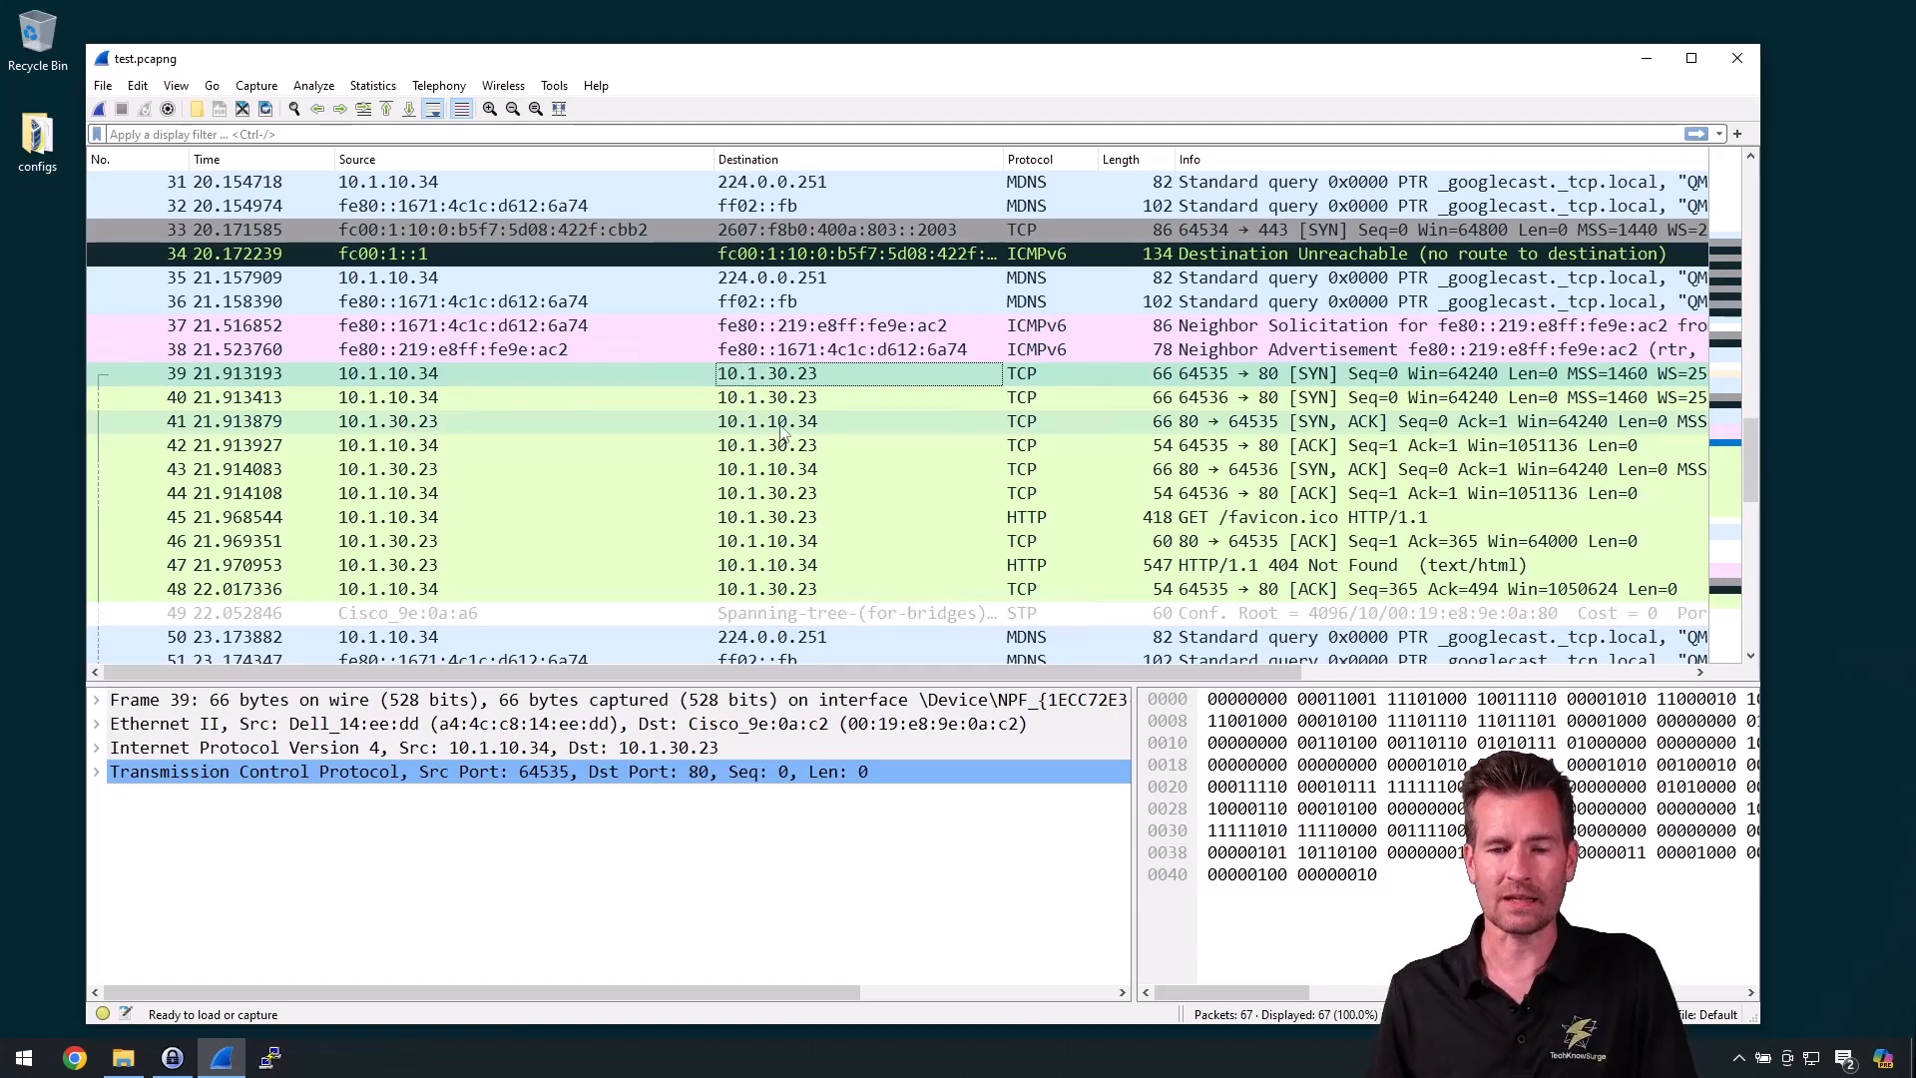
- Step through packets 40 to 48 exchanged between 10.1.10.34 and 10.1.30.23, examining each one's source and destination
{"action": "left_click", "coordinate": [569, 403]}
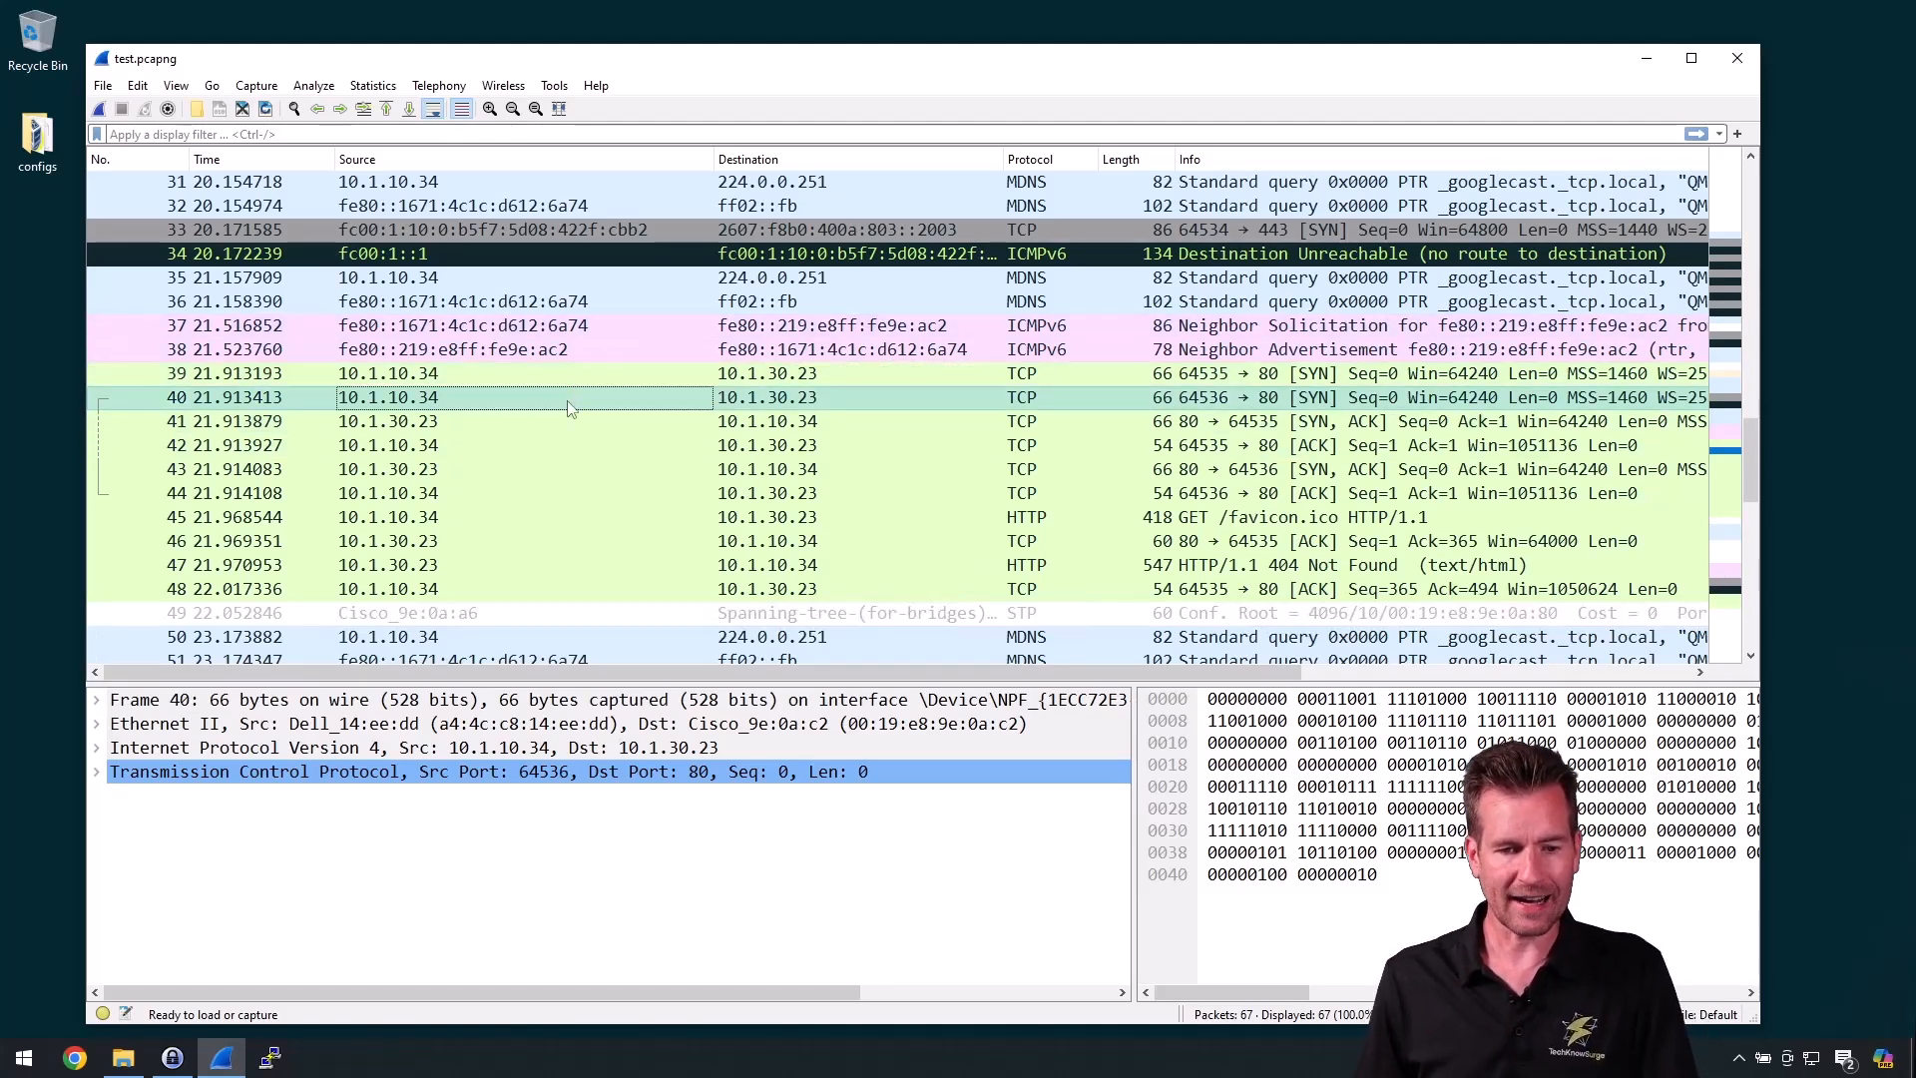
{"action": "left_click", "coordinate": [568, 421]}
{"action": "left_click", "coordinate": [573, 445]}
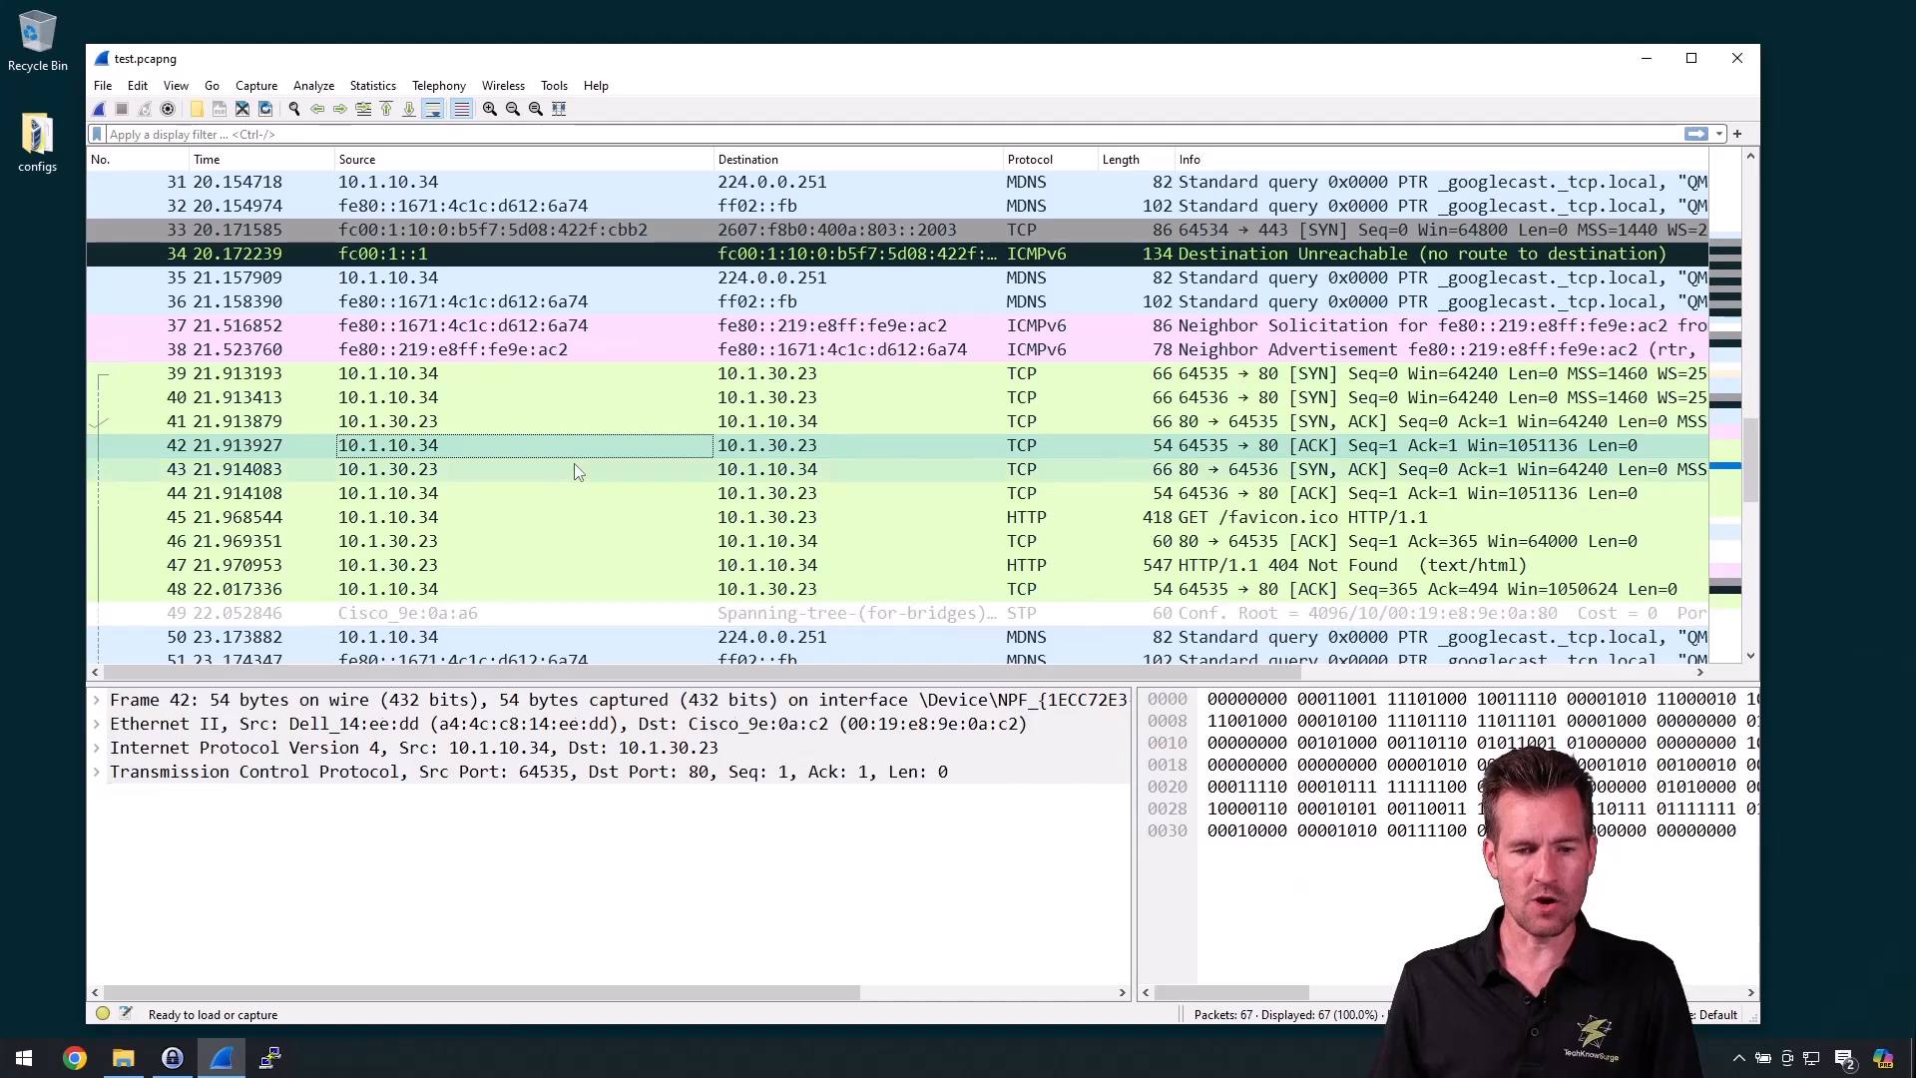
{"action": "left_click", "coordinate": [574, 469]}
{"action": "left_click", "coordinate": [576, 493]}
{"action": "left_click", "coordinate": [578, 517]}
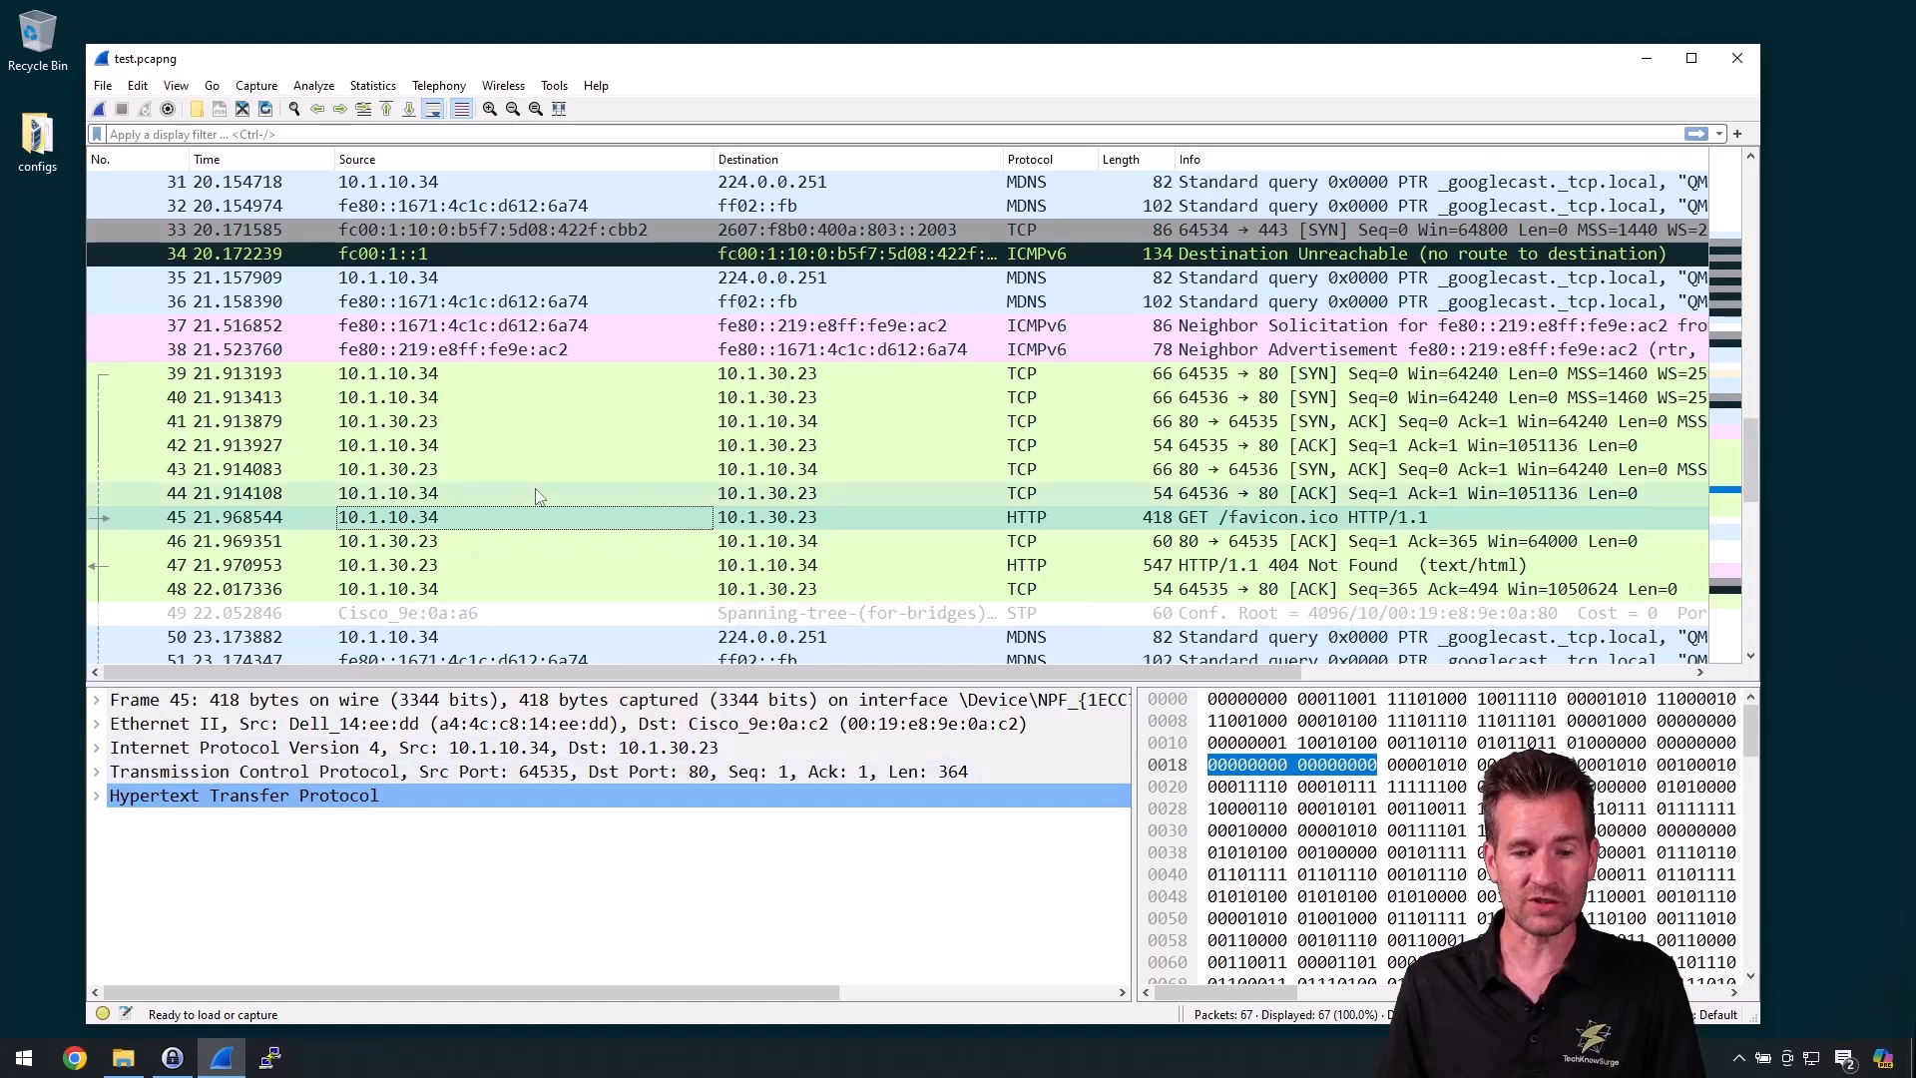
{"action": "left_click", "coordinate": [529, 541]}
{"action": "left_click", "coordinate": [509, 565]}
{"action": "left_click", "coordinate": [489, 589]}
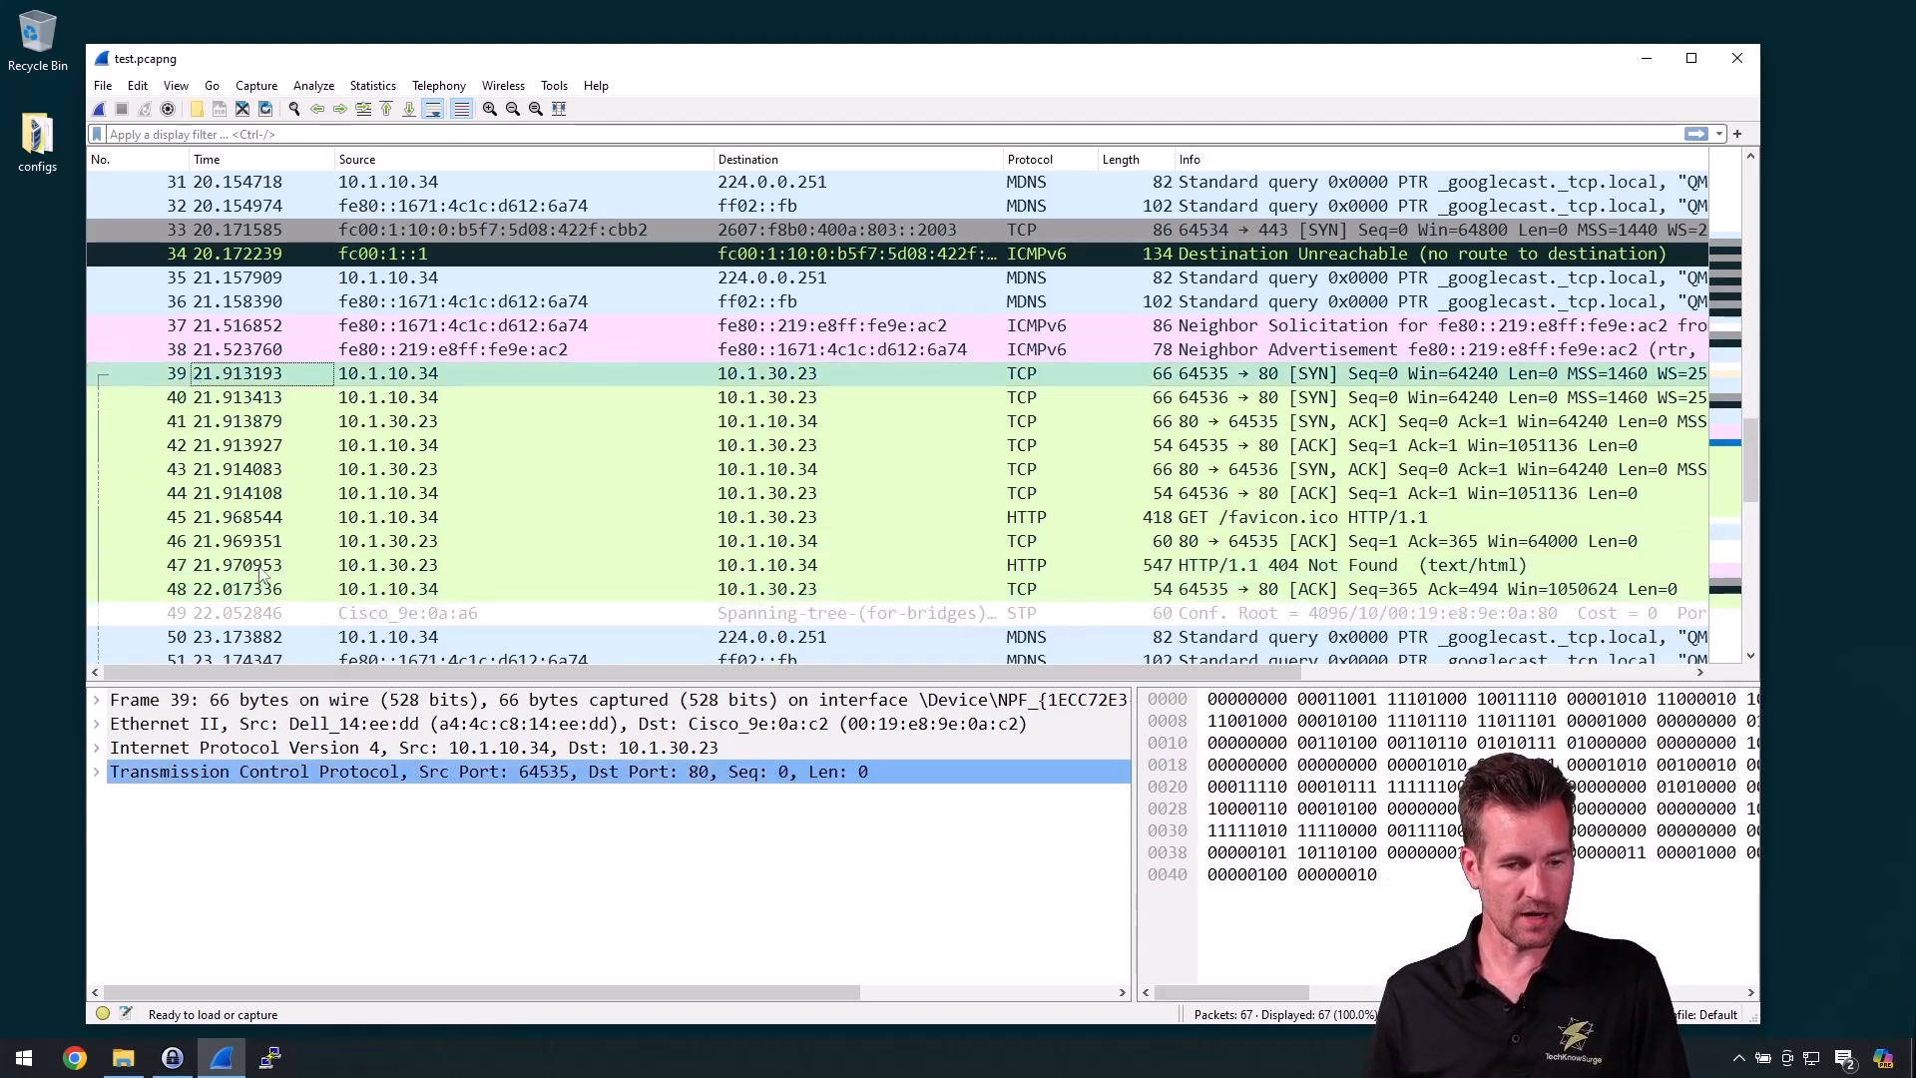
- Inspect packets 59 and 60, the FIN, ACK and the final ACK between 10.1.30.23 and 10.1.10.34
{"action": "scroll", "coordinate": [261, 590], "scroll_direction": "down", "scroll_amount": 1}
{"action": "scroll", "coordinate": [261, 590], "scroll_direction": "down", "scroll_amount": 5}
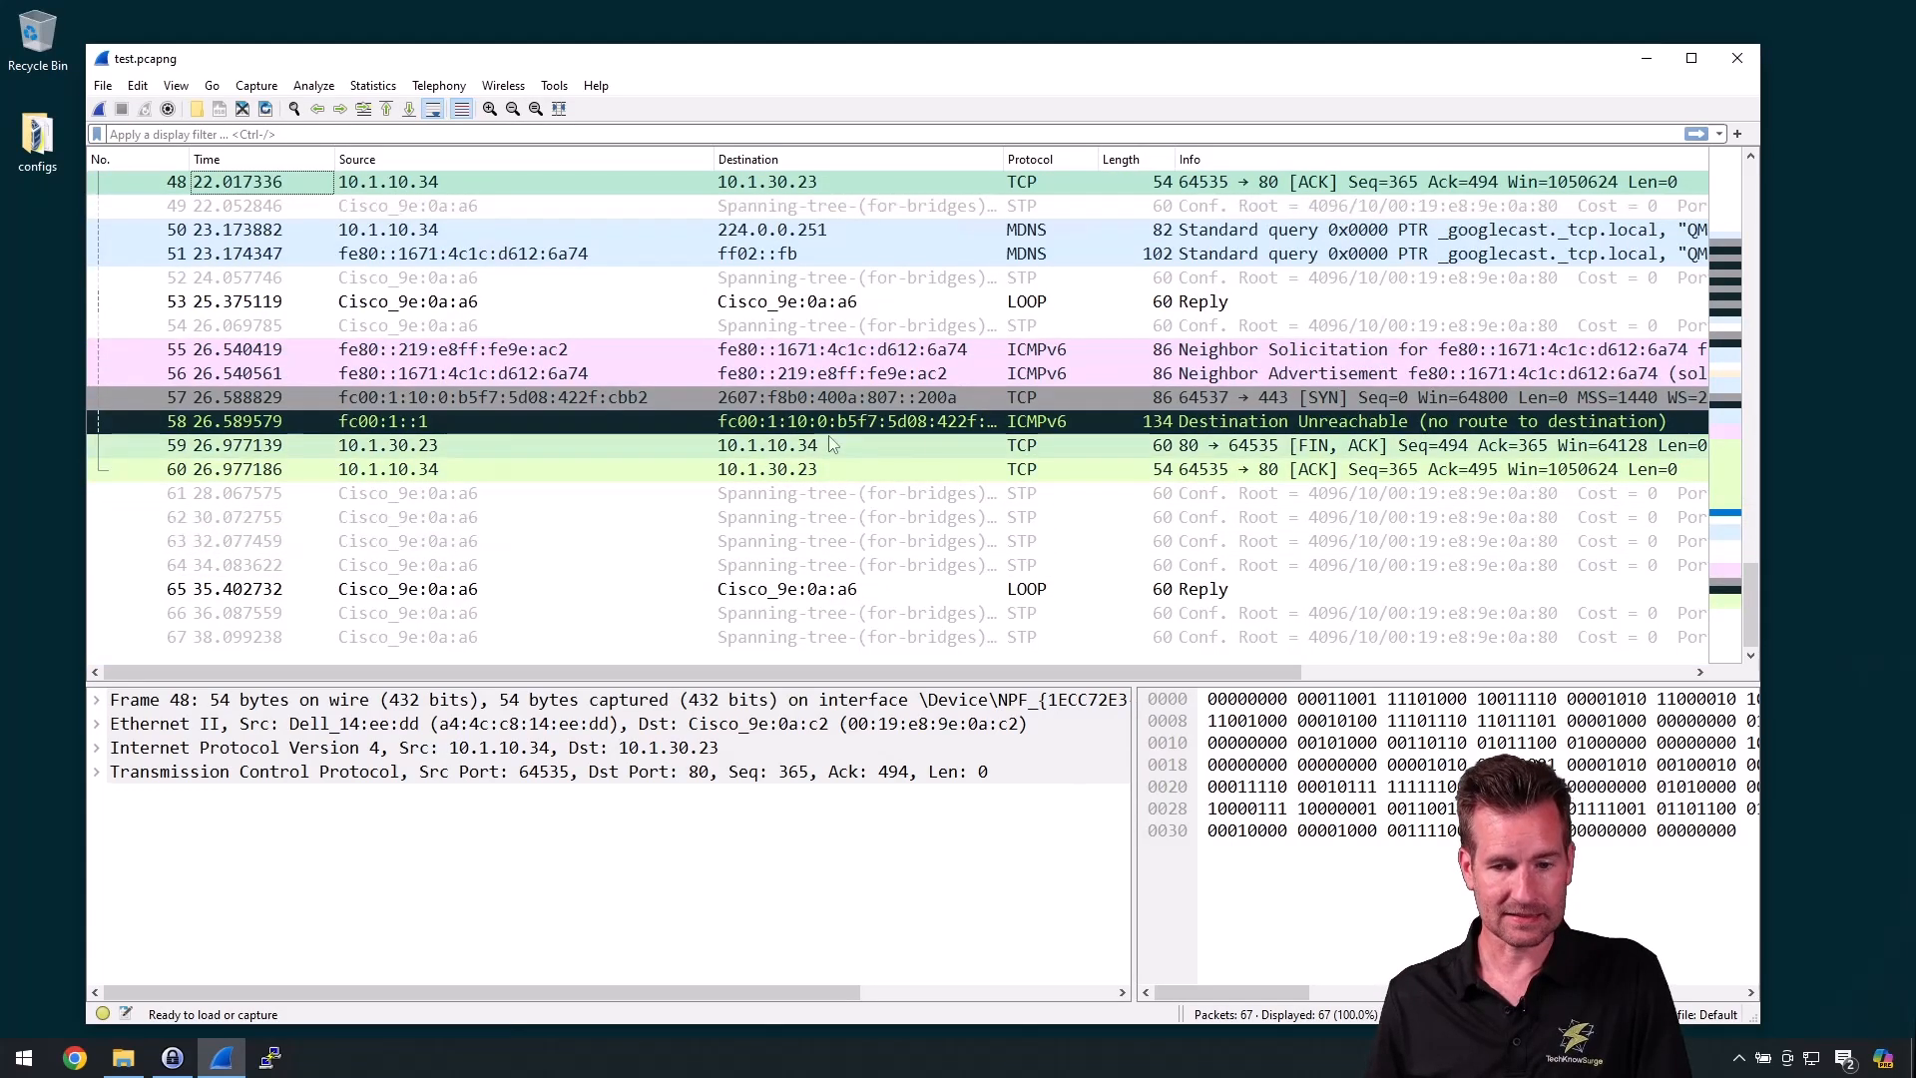
{"action": "left_click", "coordinate": [980, 447]}
{"action": "left_click", "coordinate": [995, 472]}
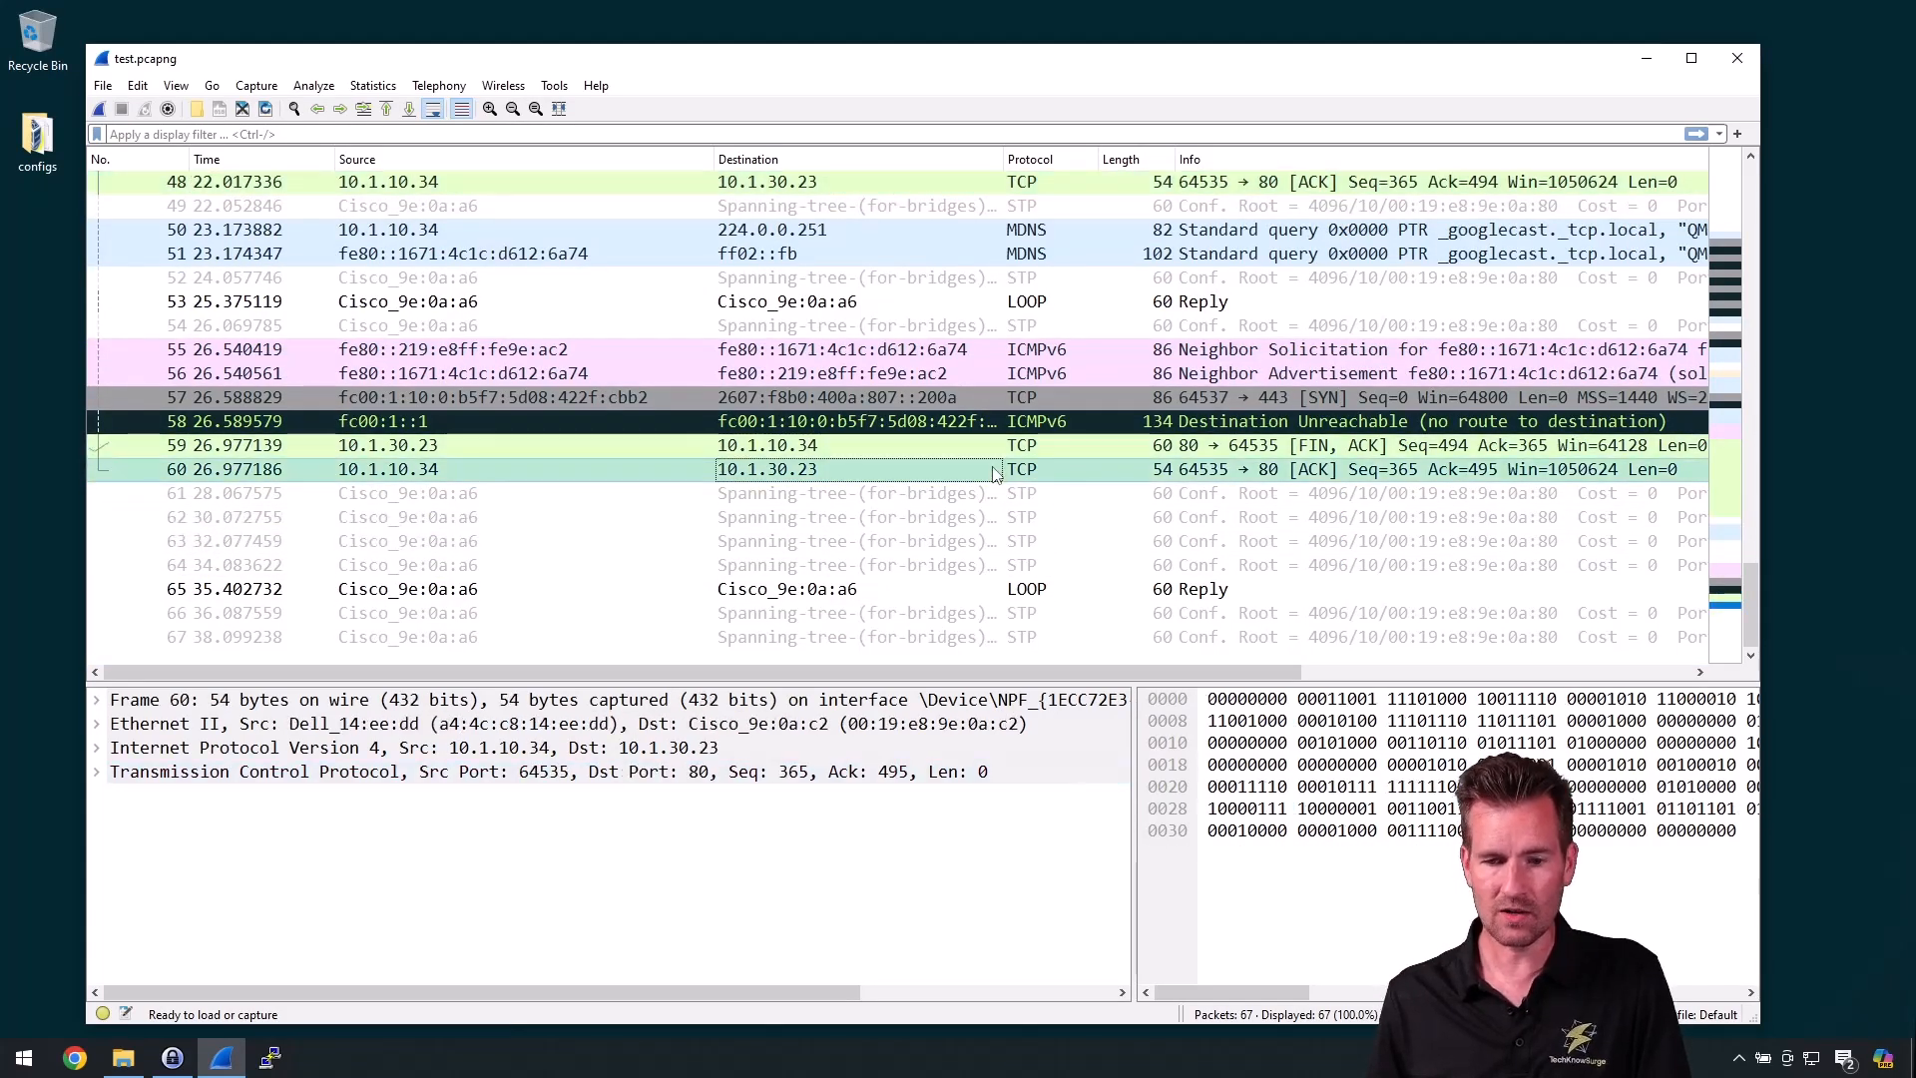
- Return to packet 39 and follow the packet numbers from 42 through 48 in the No. column
{"action": "scroll", "coordinate": [992, 469], "scroll_direction": "up", "scroll_amount": 5}
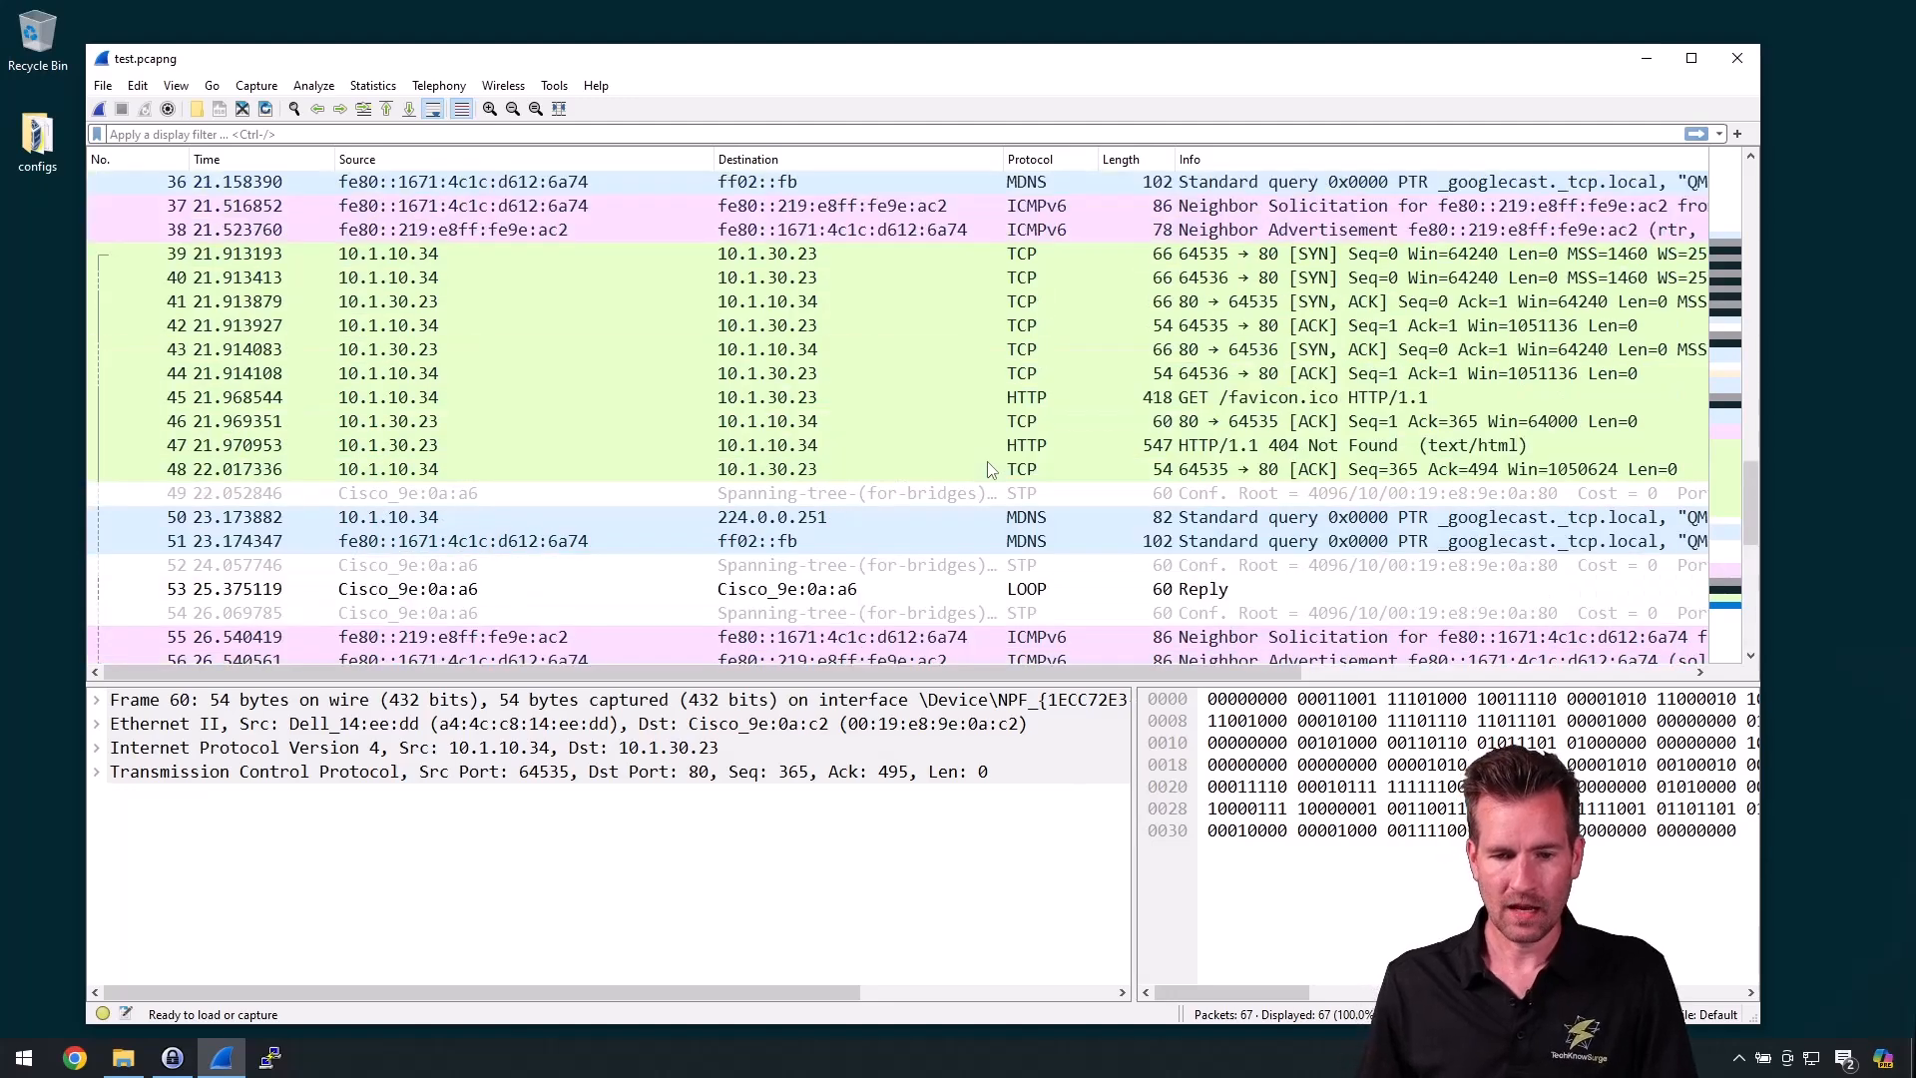
{"action": "left_click", "coordinate": [482, 326]}
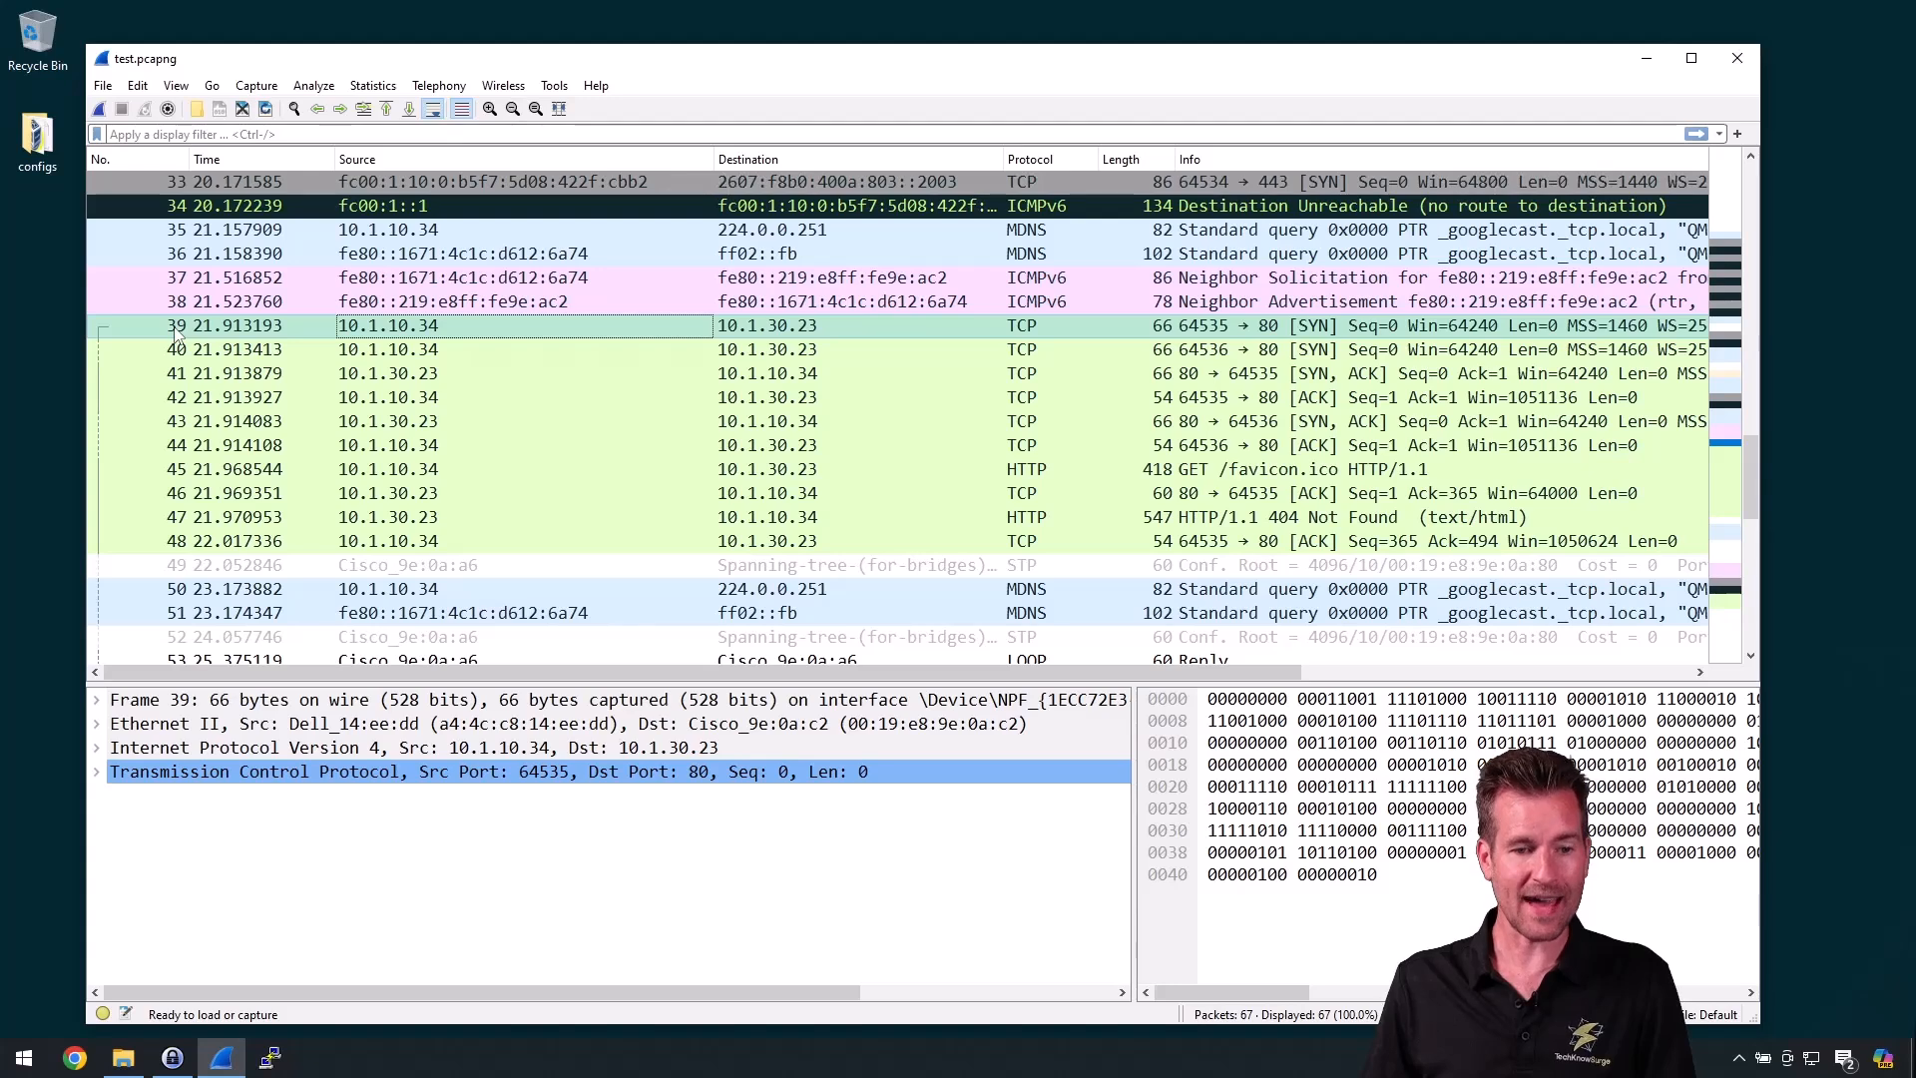
{"action": "left_click", "coordinate": [178, 397]}
{"action": "left_click", "coordinate": [181, 422]}
{"action": "left_click", "coordinate": [182, 445]}
{"action": "left_click", "coordinate": [181, 469]}
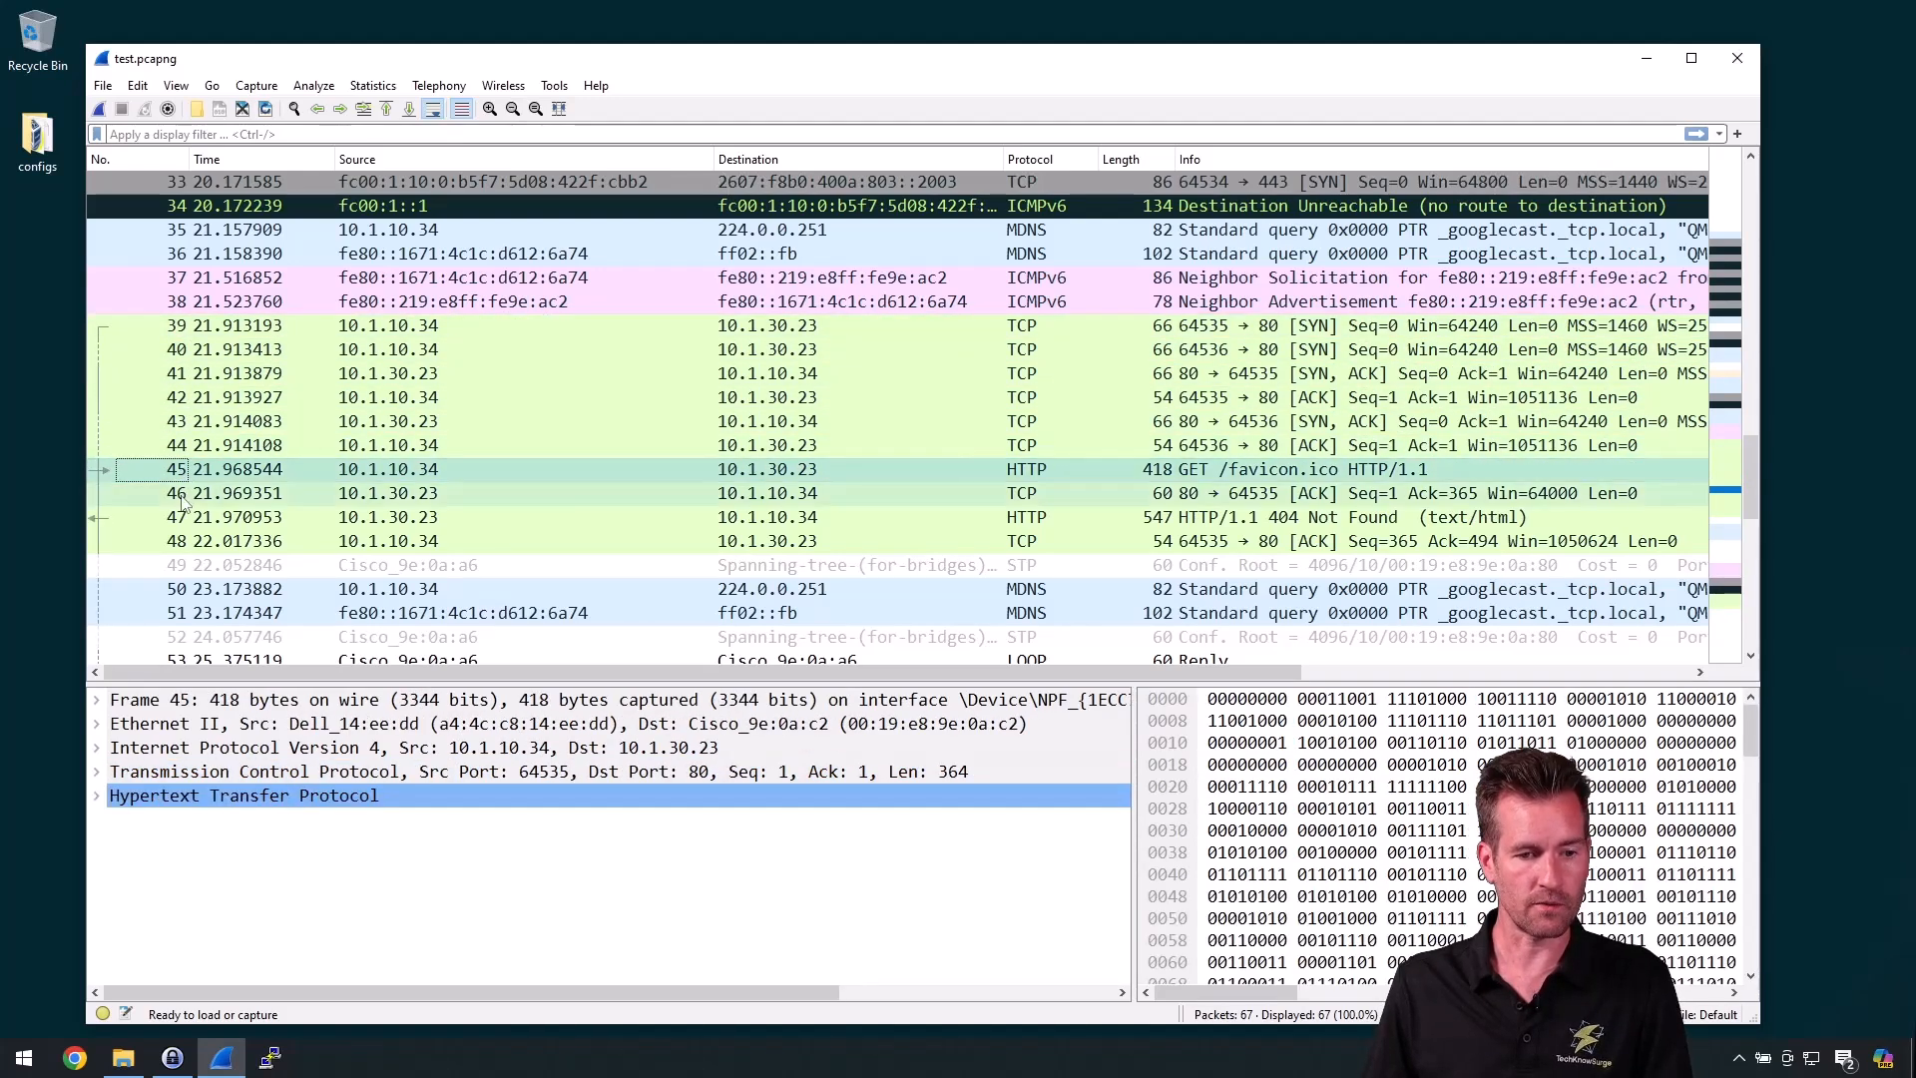
{"action": "left_click", "coordinate": [182, 493]}
{"action": "left_click", "coordinate": [181, 517]}
{"action": "key", "text": "Down"}
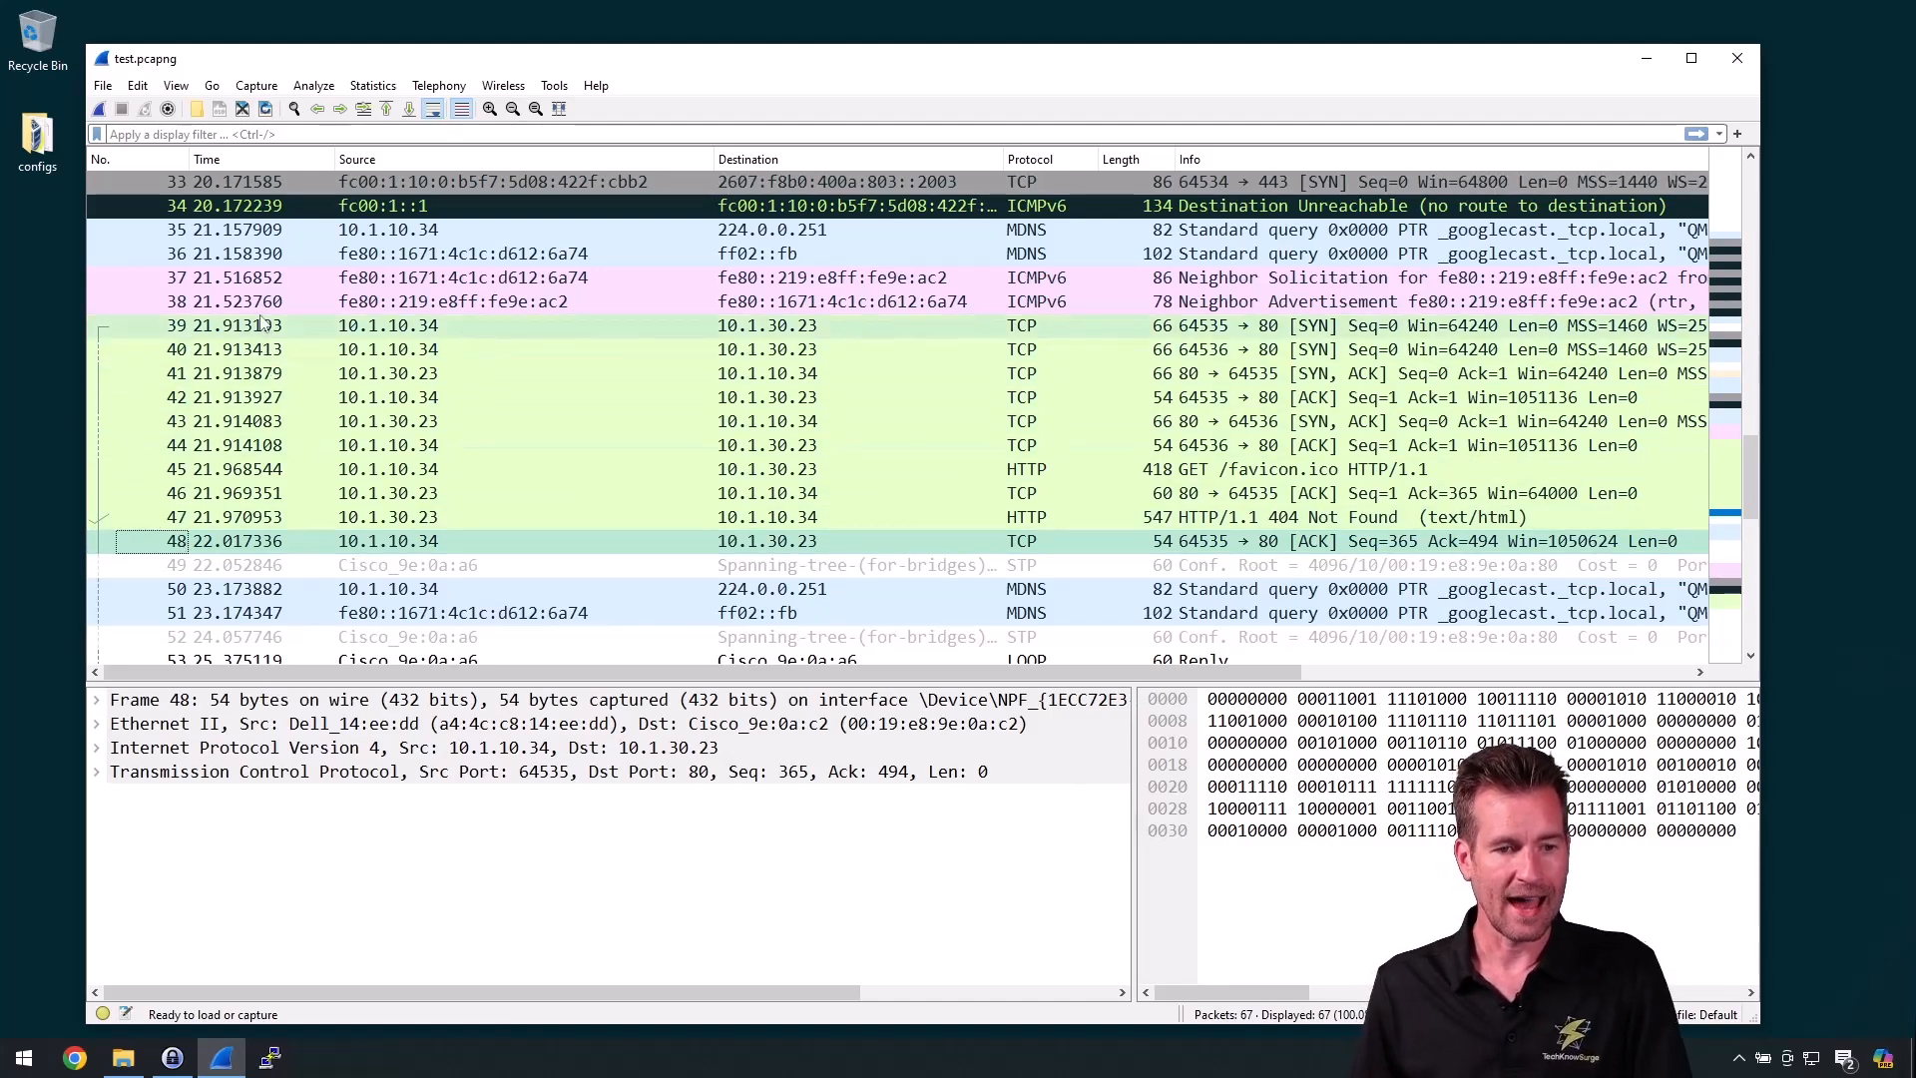
- Examine the Time values of packets 39 to 41 and of the rest of the capture, ending with packet 39 selected
{"action": "left_click", "coordinate": [262, 329]}
{"action": "left_click", "coordinate": [266, 349]}
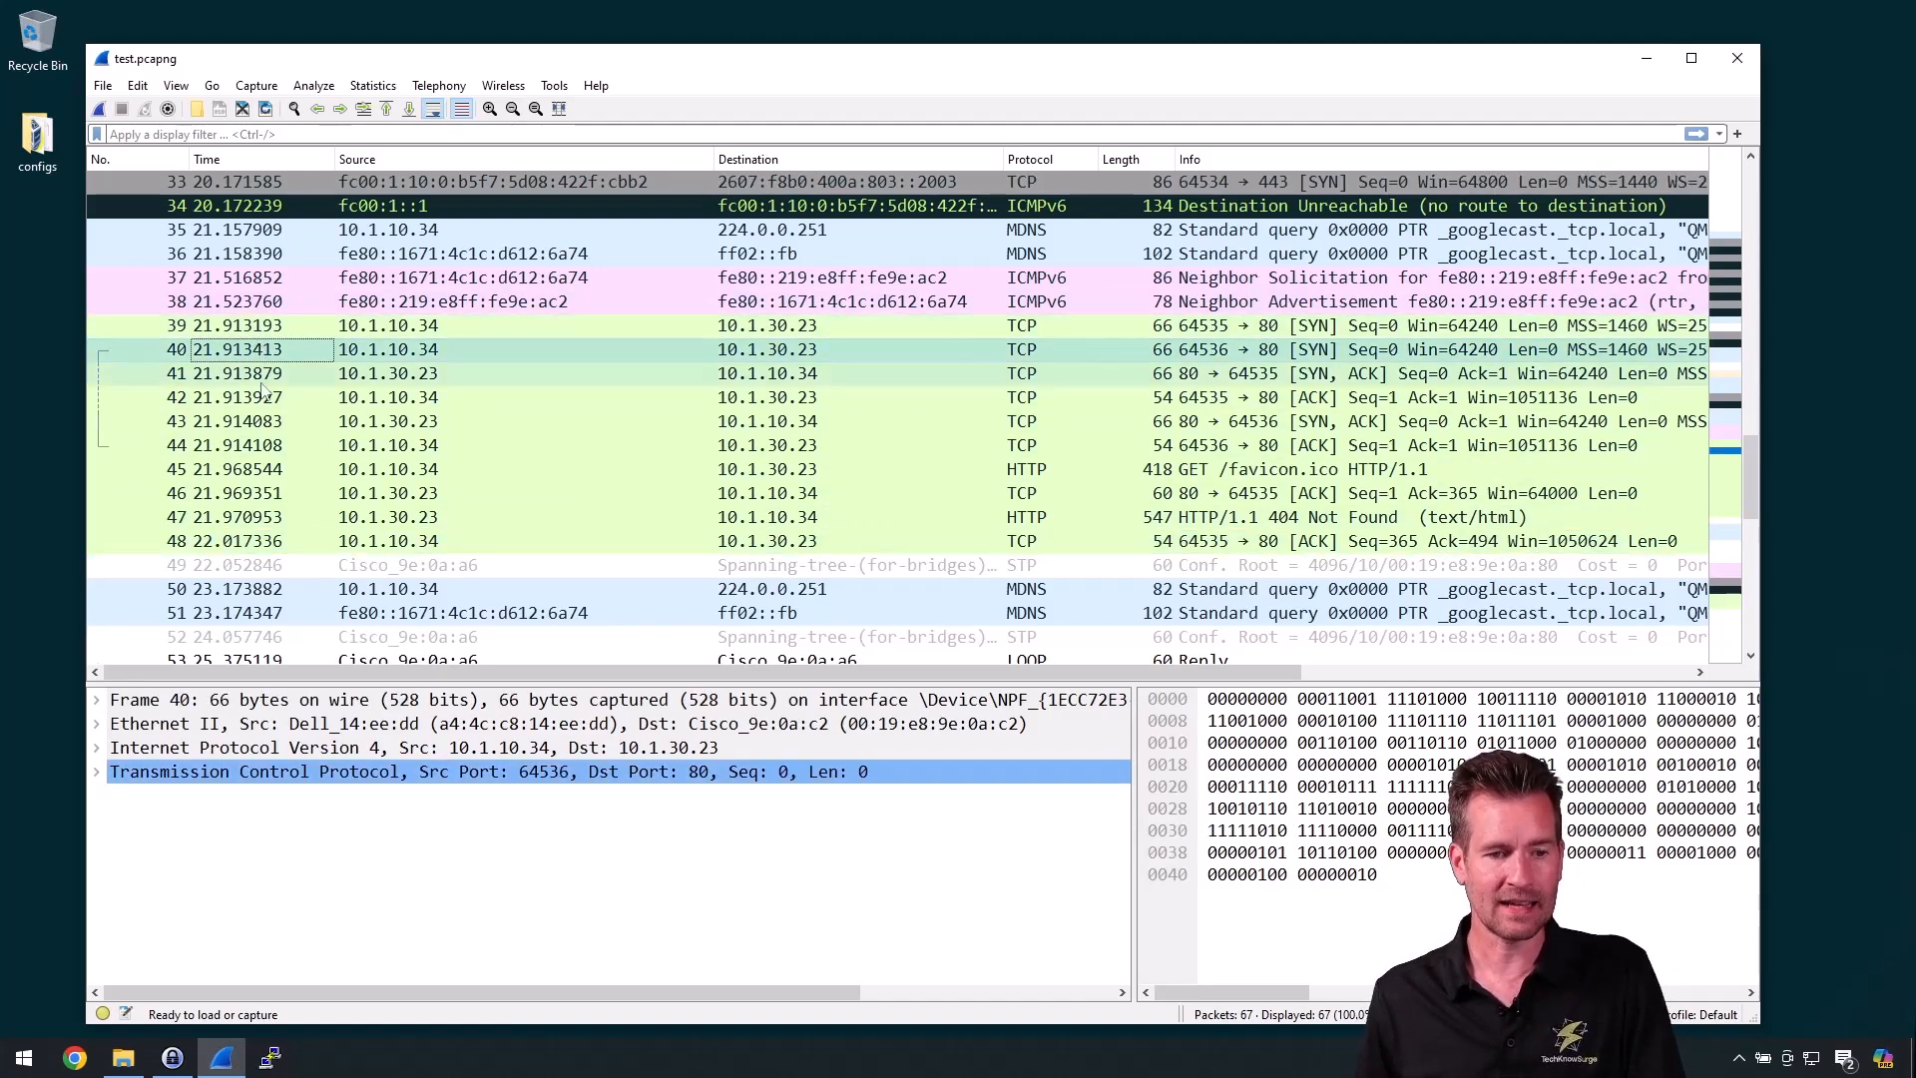
{"action": "left_click", "coordinate": [280, 373]}
{"action": "scroll", "coordinate": [304, 403], "scroll_direction": "up", "scroll_amount": 10}
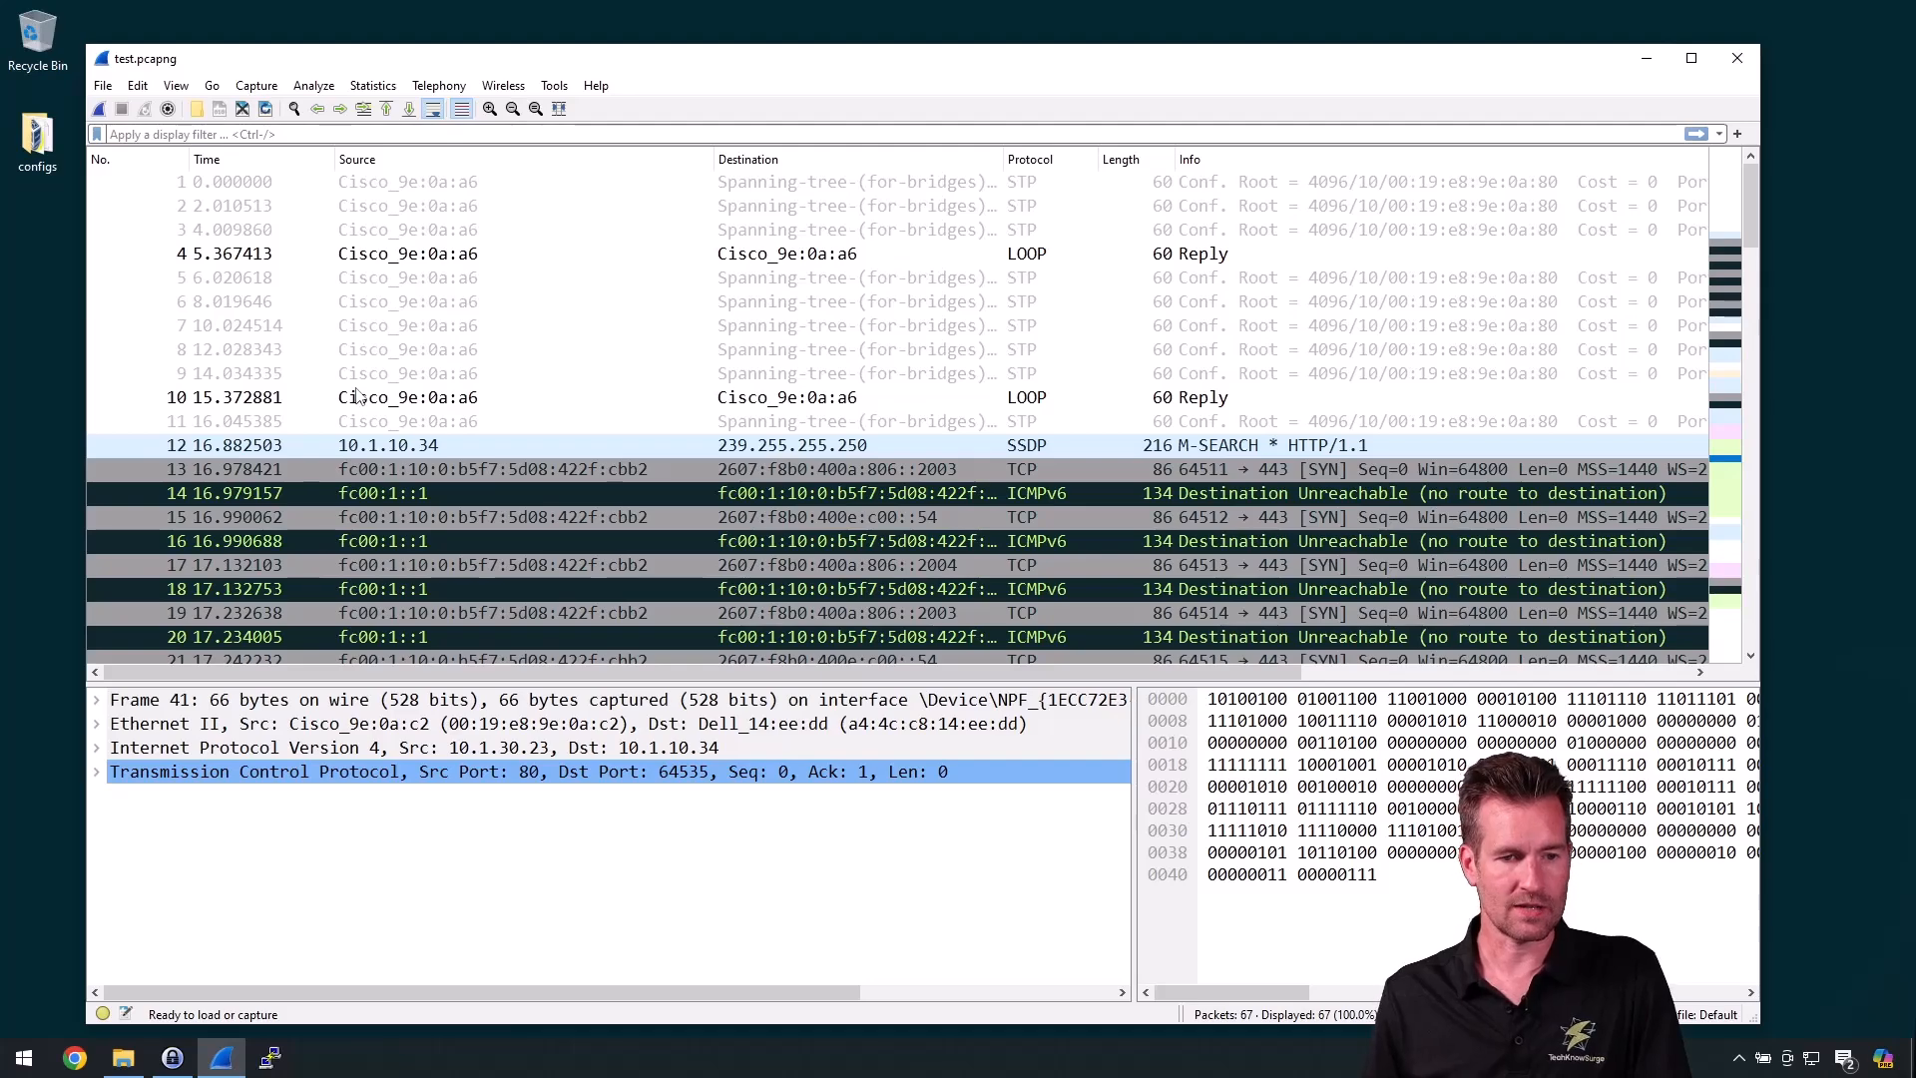
{"action": "scroll", "coordinate": [255, 304], "scroll_direction": "down", "scroll_amount": 13}
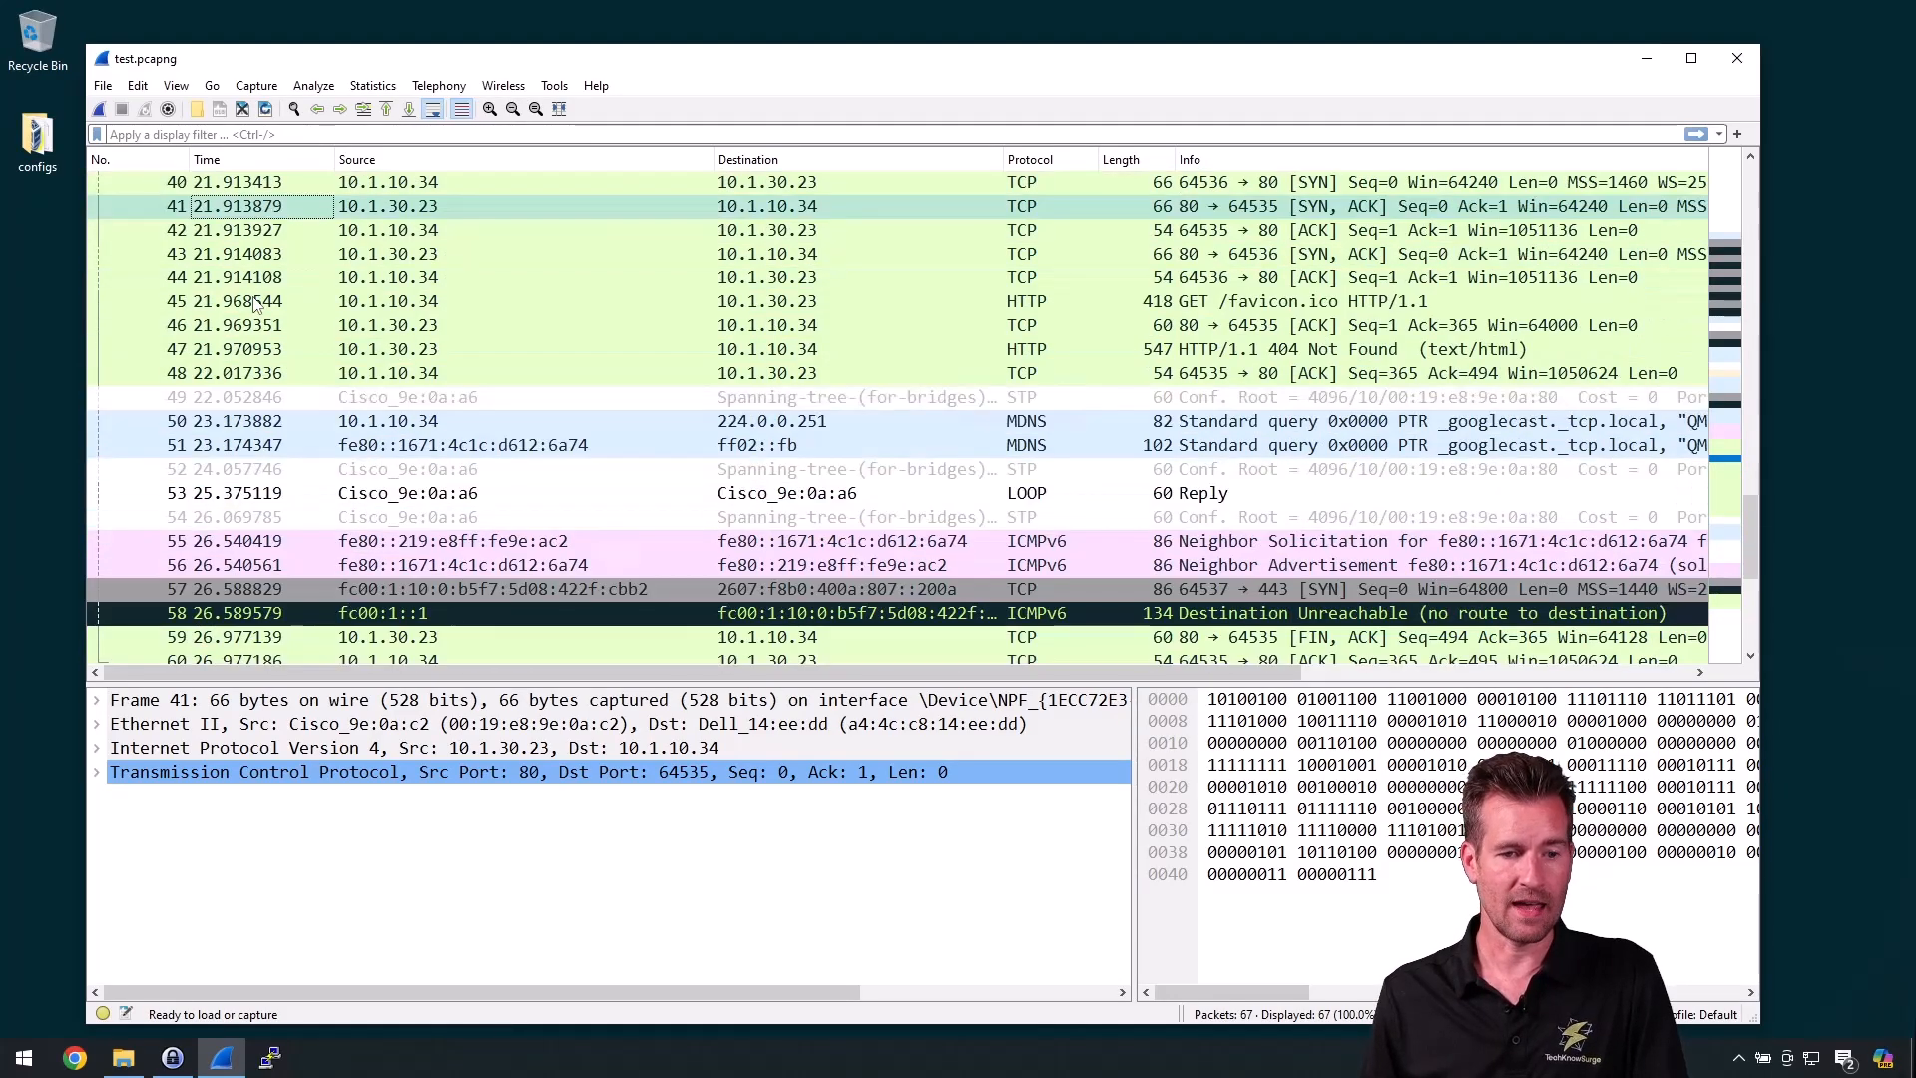
{"action": "scroll", "coordinate": [255, 309], "scroll_direction": "down", "scroll_amount": 3}
{"action": "scroll", "coordinate": [256, 439], "scroll_direction": "up", "scroll_amount": 2}
{"action": "scroll", "coordinate": [258, 442], "scroll_direction": "up", "scroll_amount": 3}
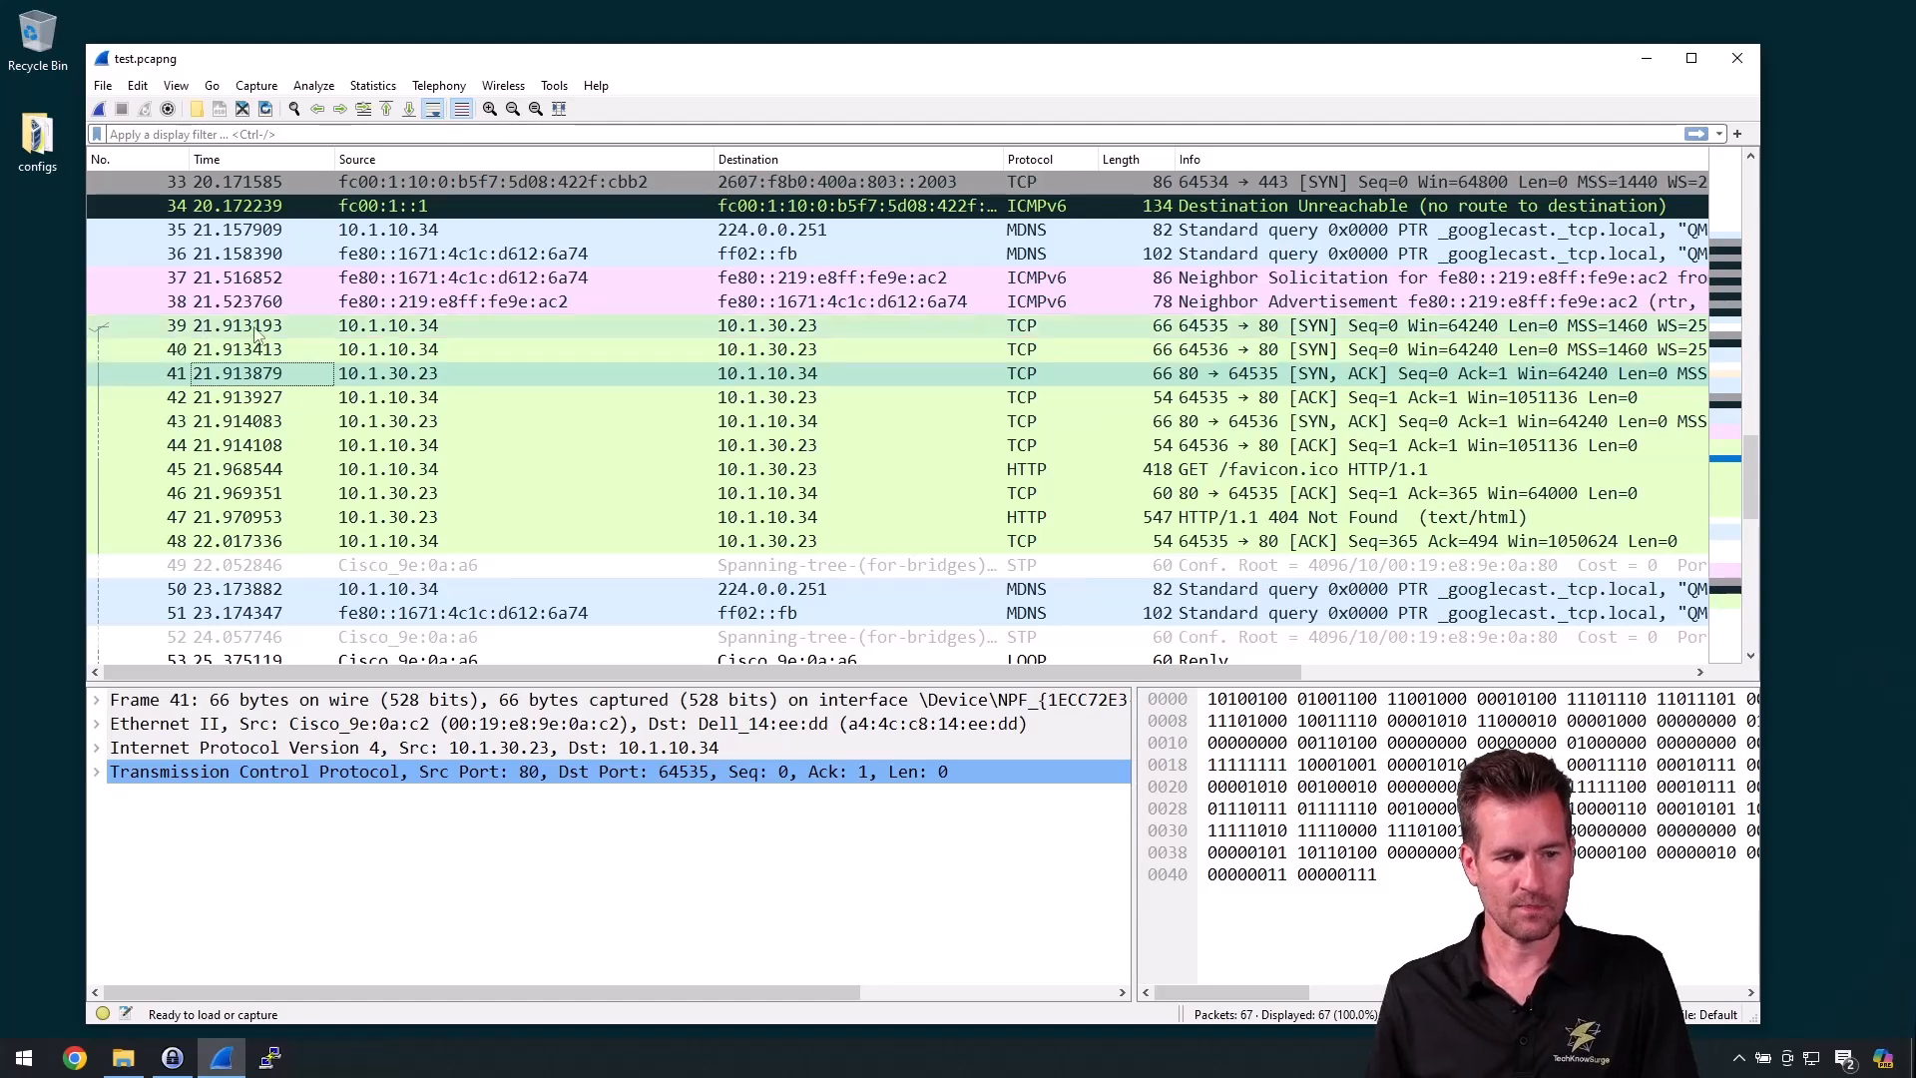
{"action": "left_click", "coordinate": [256, 326]}
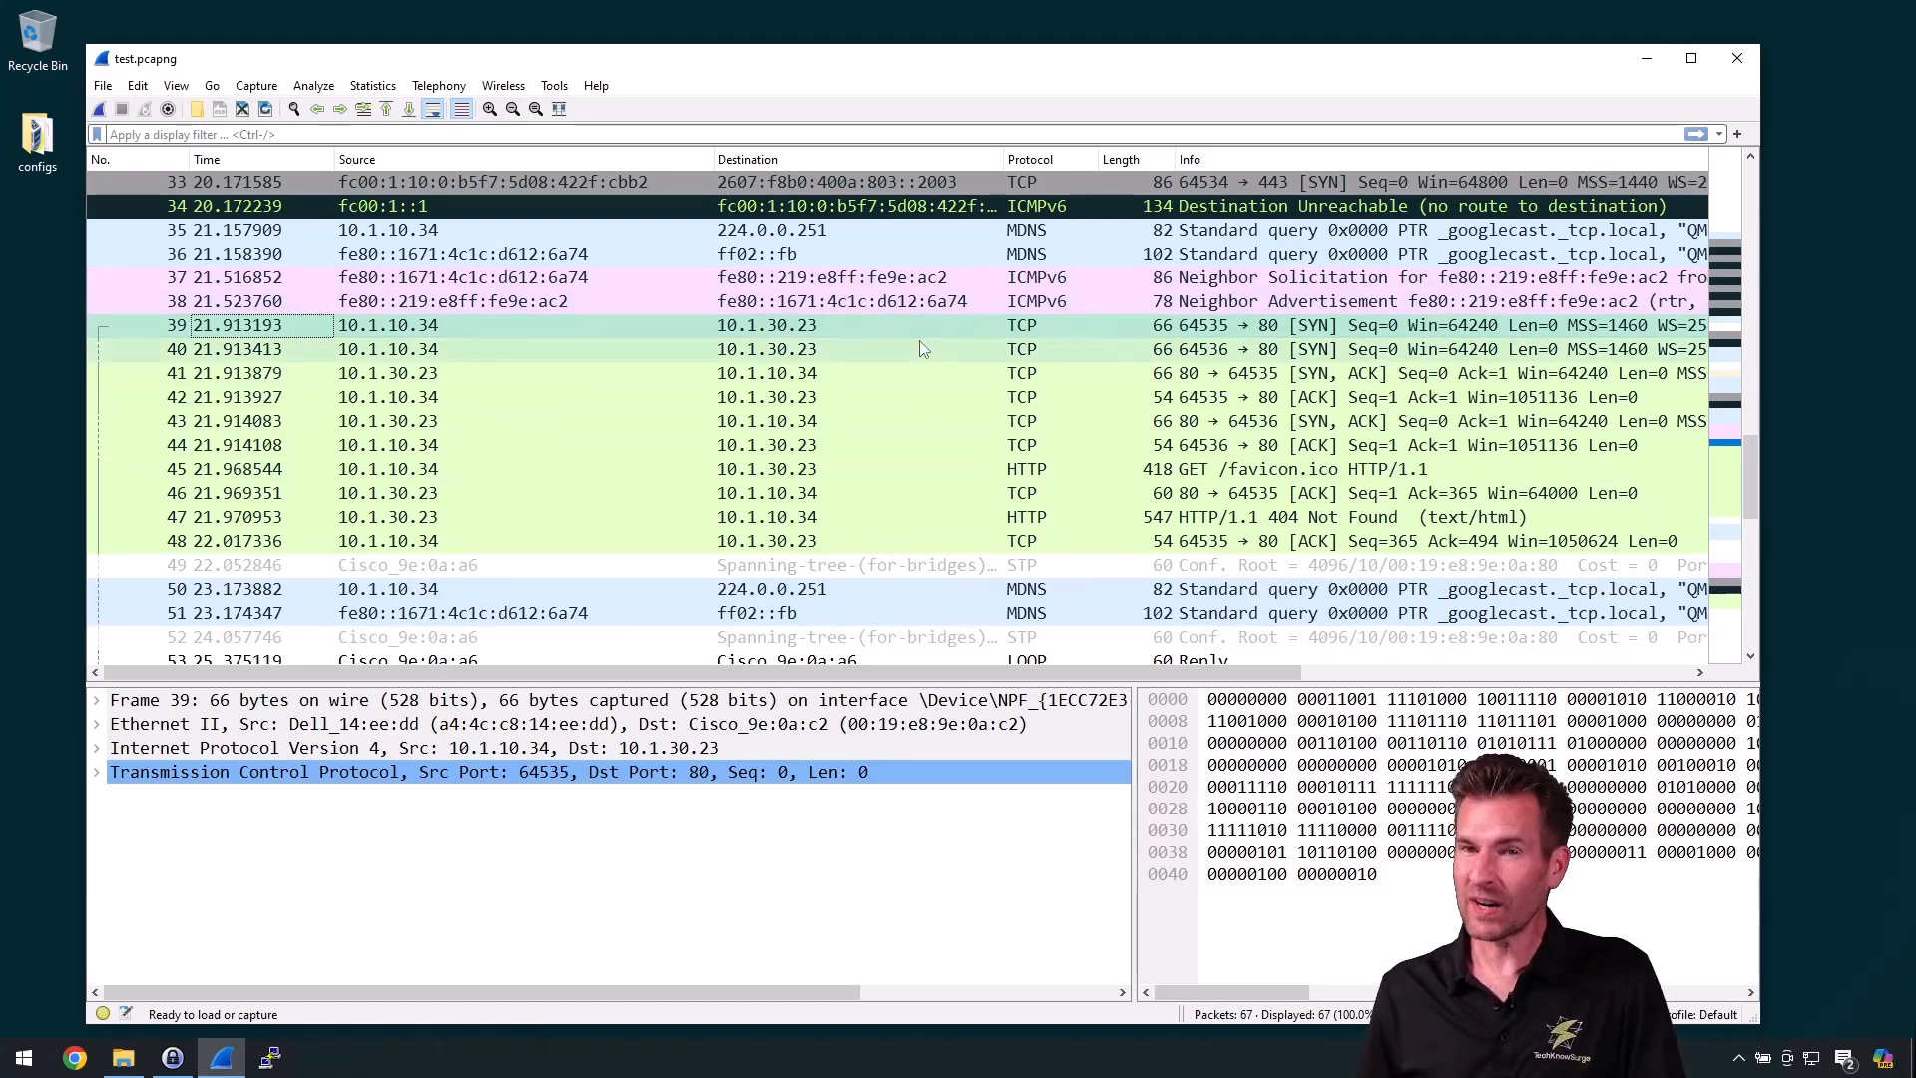
- Review the source addresses of packets 40, 41 and 43 and select packet 45, the HTTP GET for /favicon.ico
{"action": "left_click", "coordinate": [655, 349]}
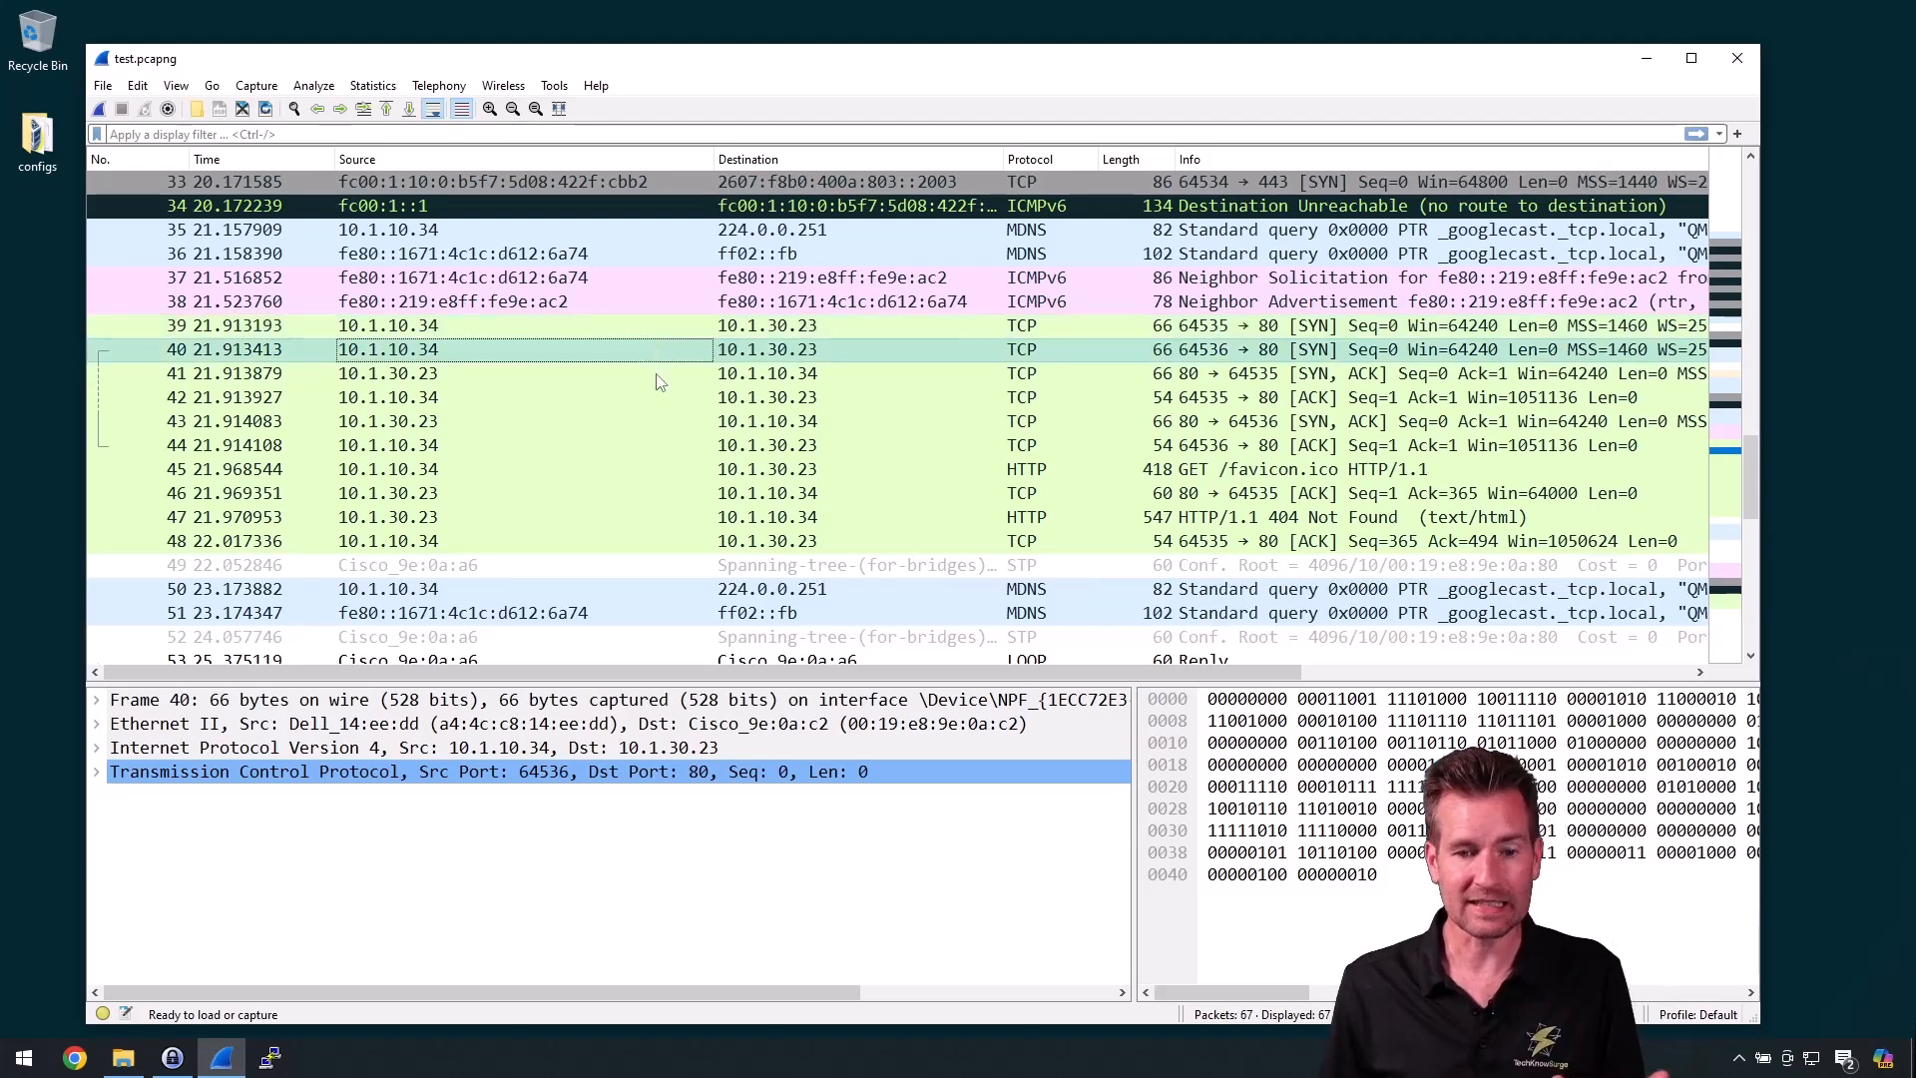
{"action": "left_click", "coordinate": [648, 373]}
{"action": "left_click", "coordinate": [643, 421]}
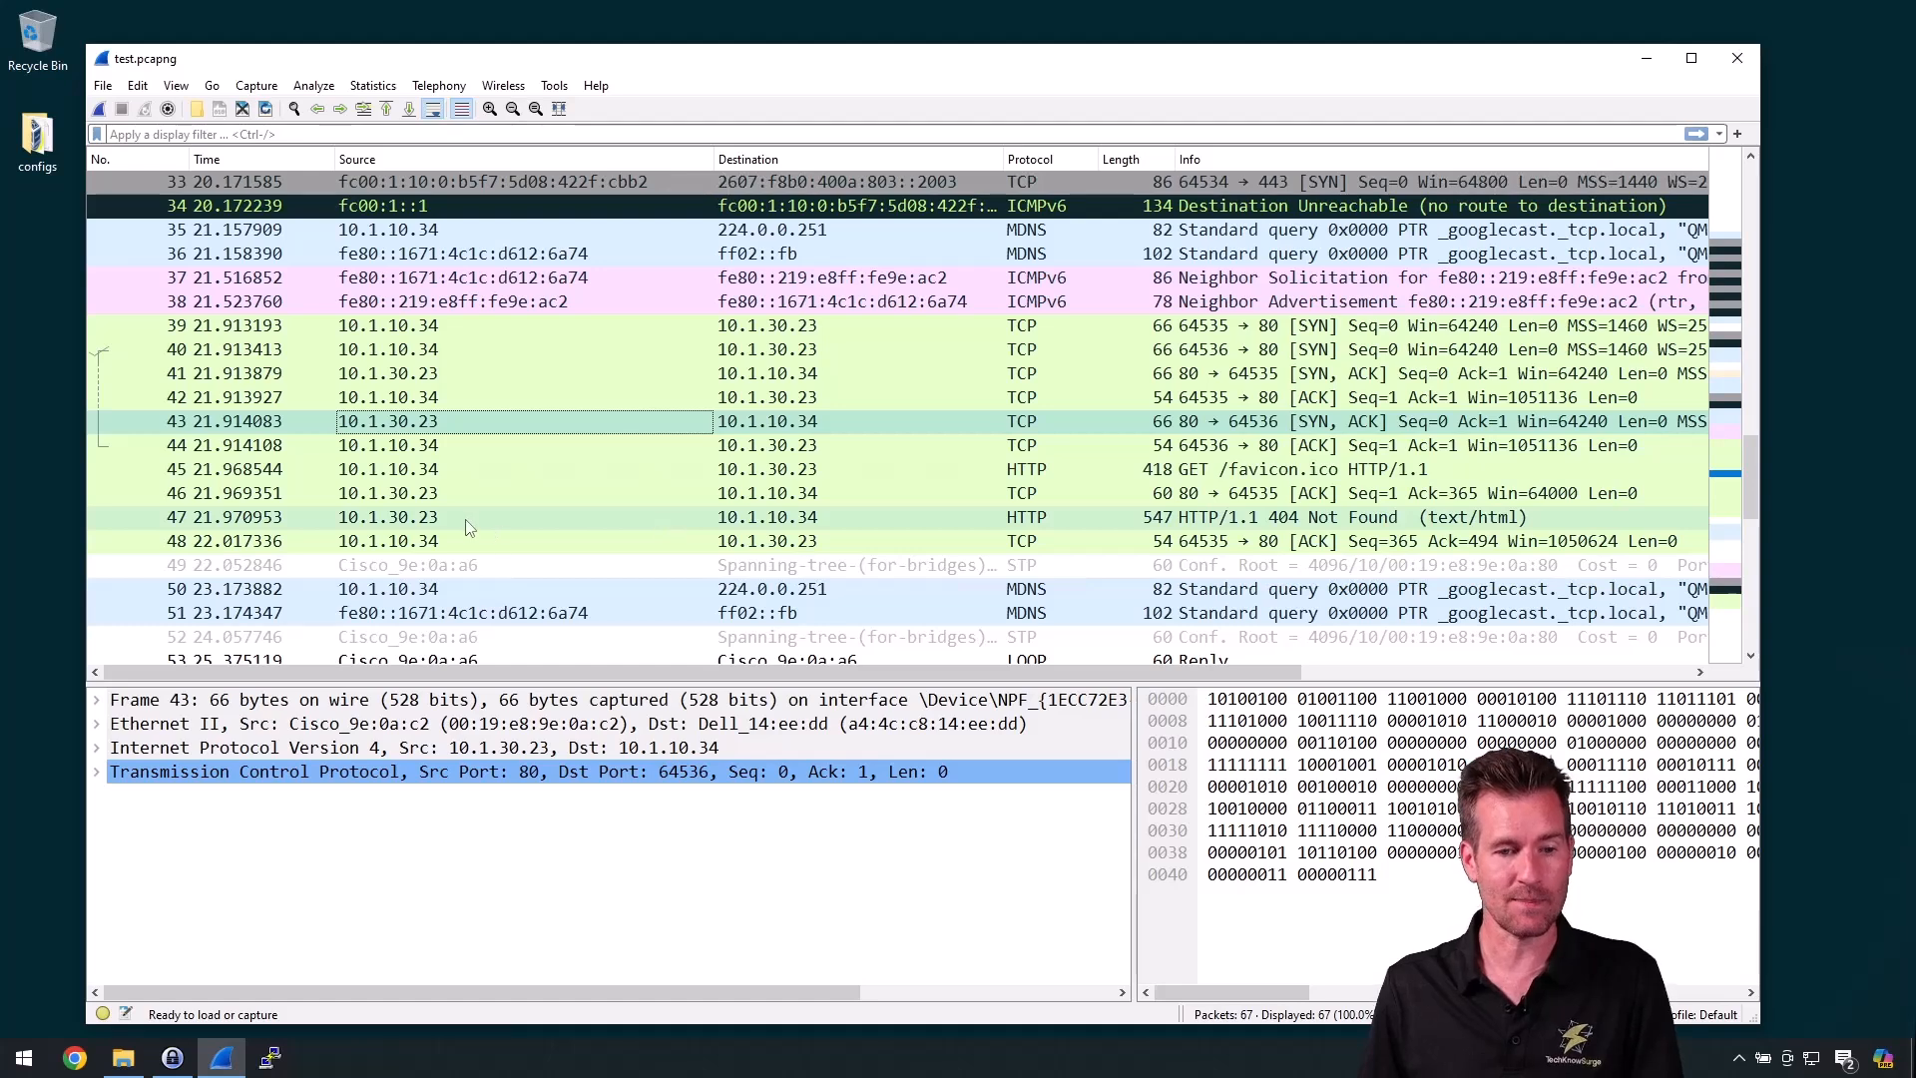
{"action": "left_click", "coordinate": [901, 475]}
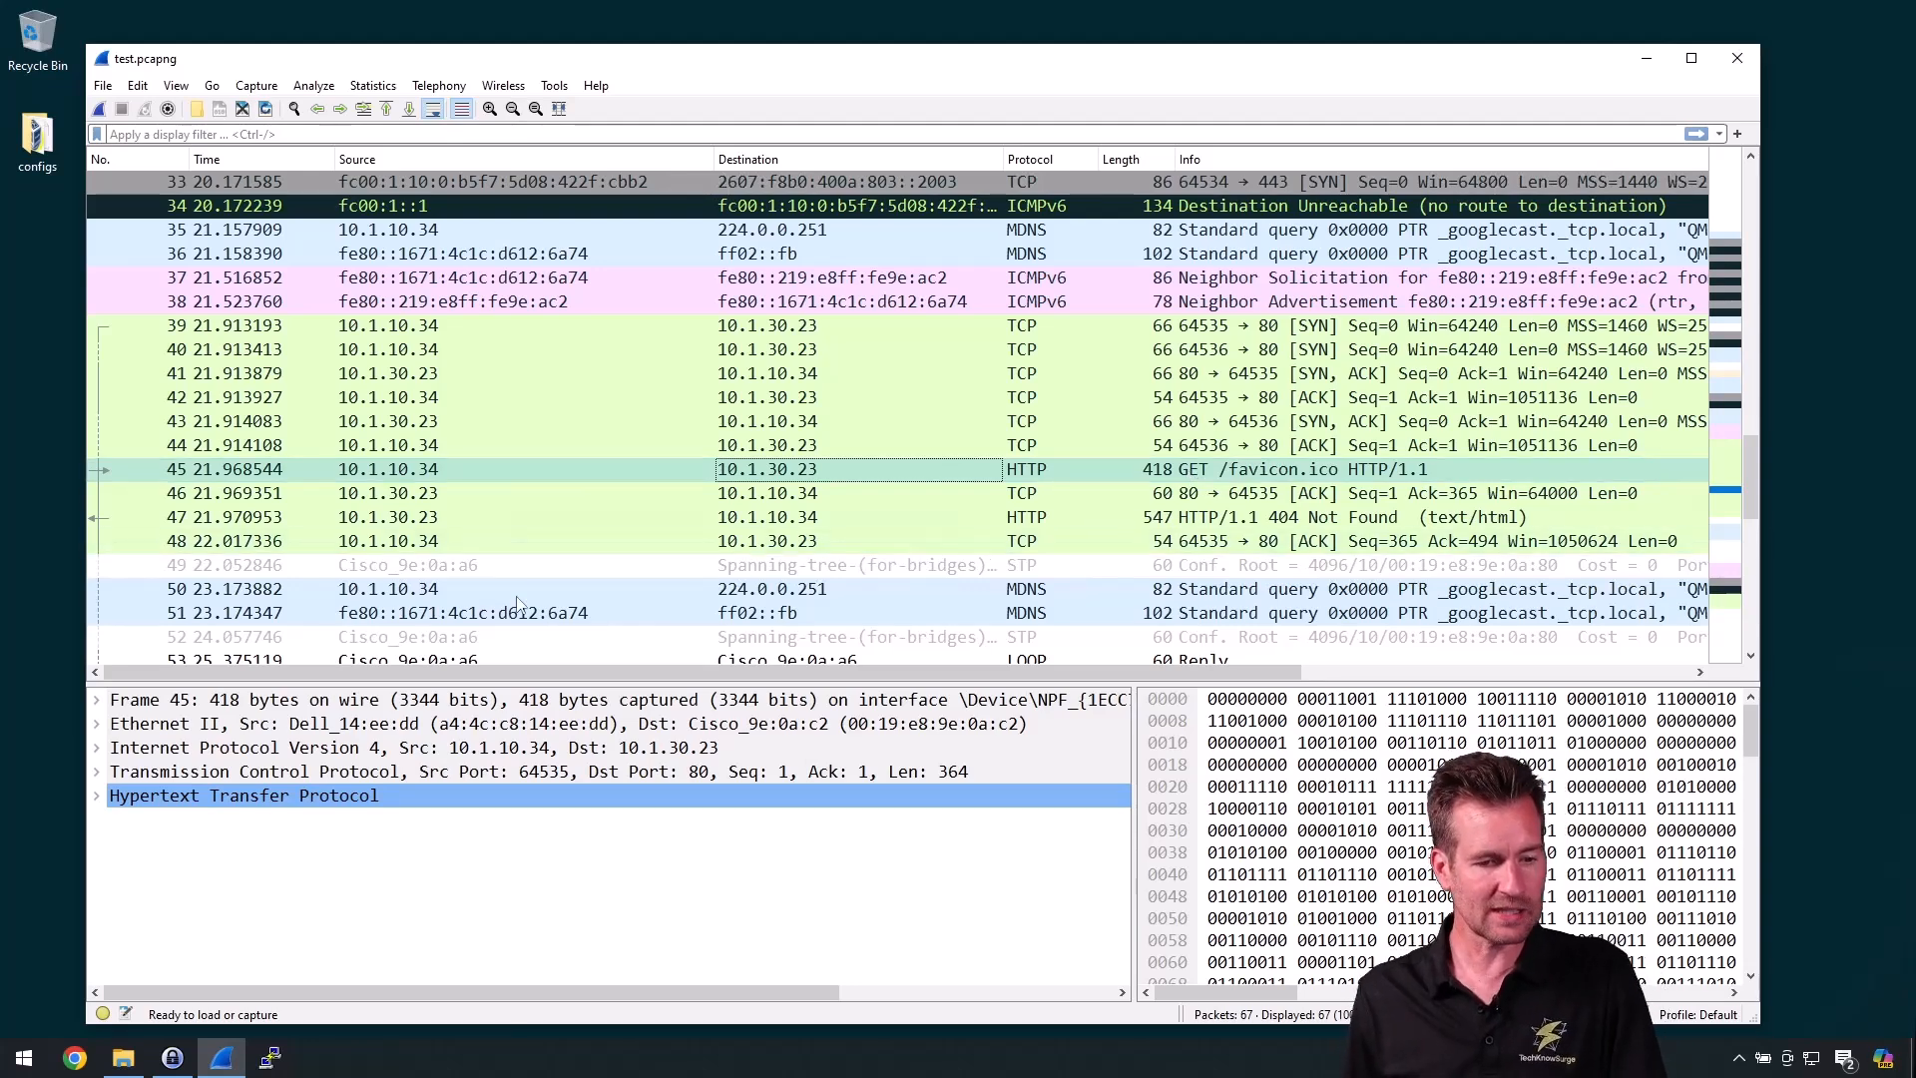
- Expand the Frame 45 details, review the interface, encapsulation and timing fields, and collapse them again
{"action": "left_click", "coordinate": [97, 704]}
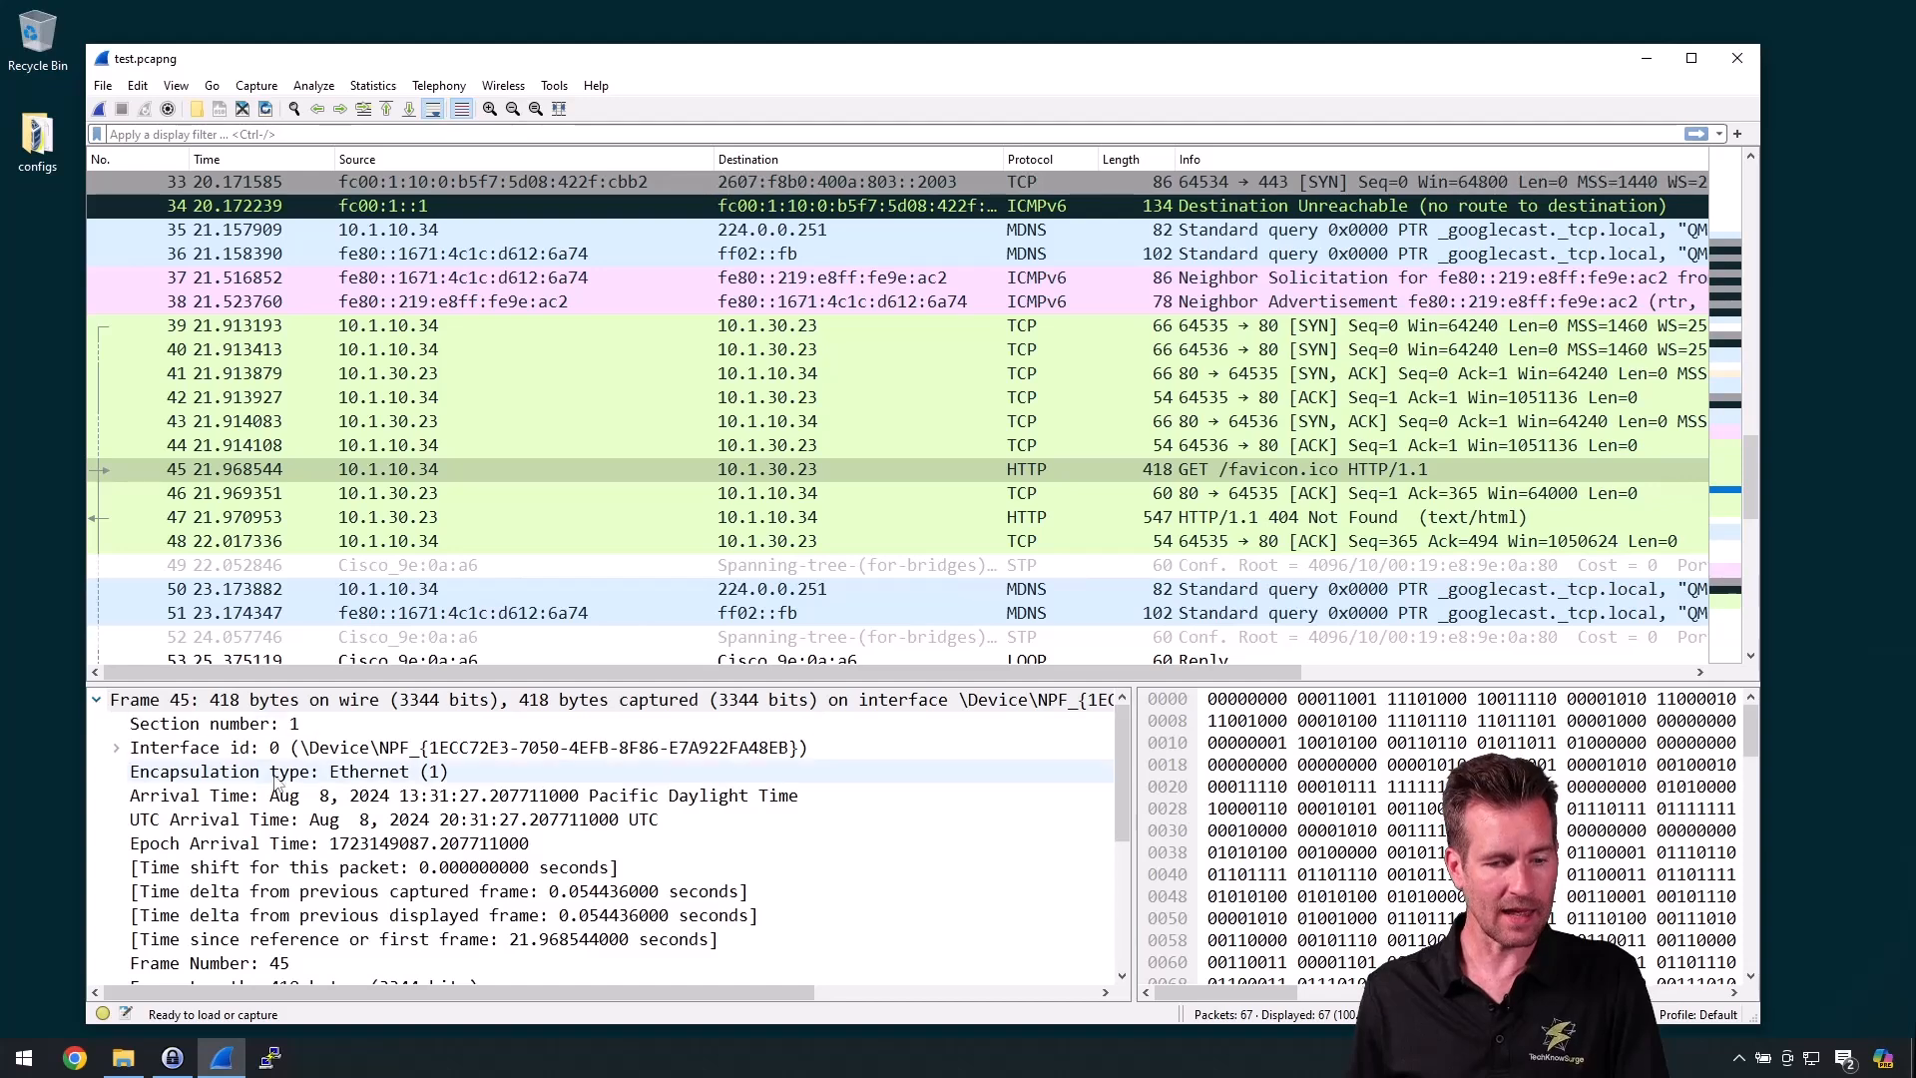
{"action": "scroll", "coordinate": [279, 785], "scroll_direction": "down", "scroll_amount": 3}
{"action": "scroll", "coordinate": [278, 785], "scroll_direction": "up", "scroll_amount": 3}
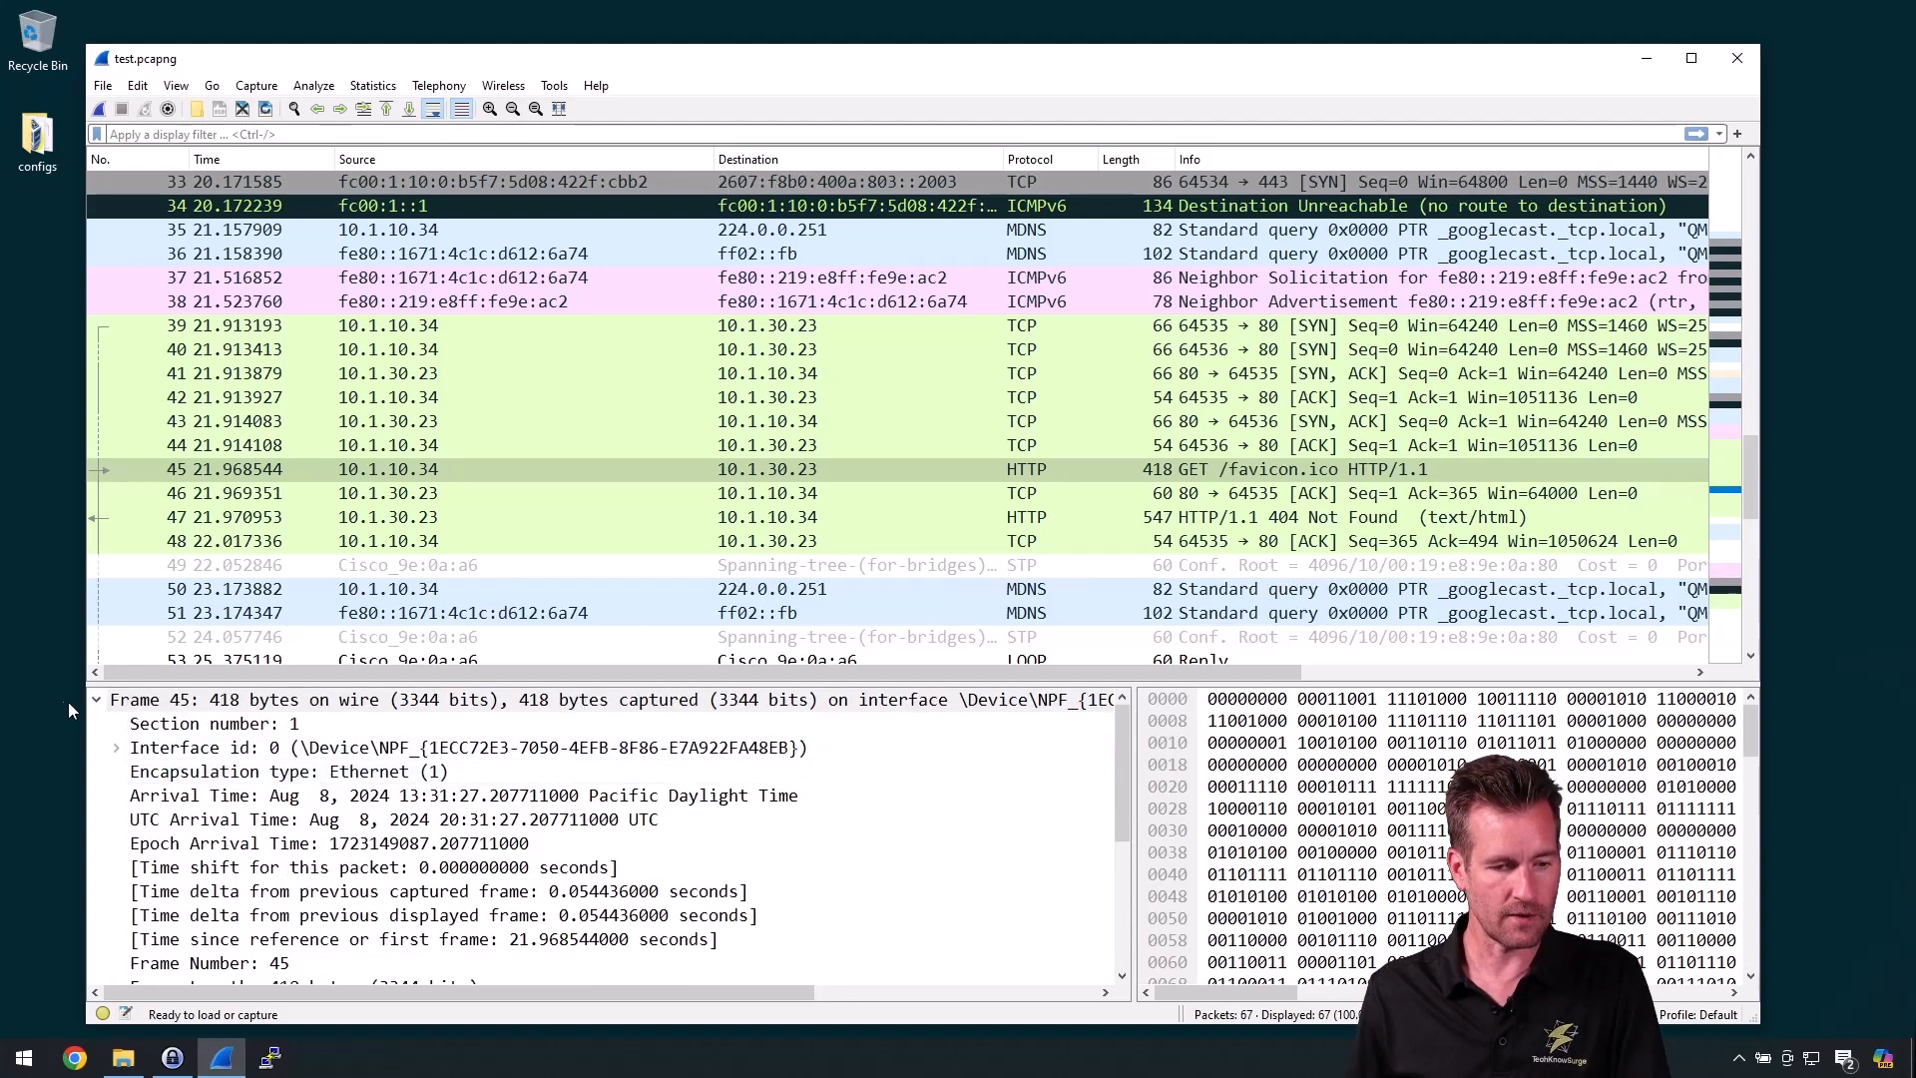
{"action": "left_click", "coordinate": [96, 704]}
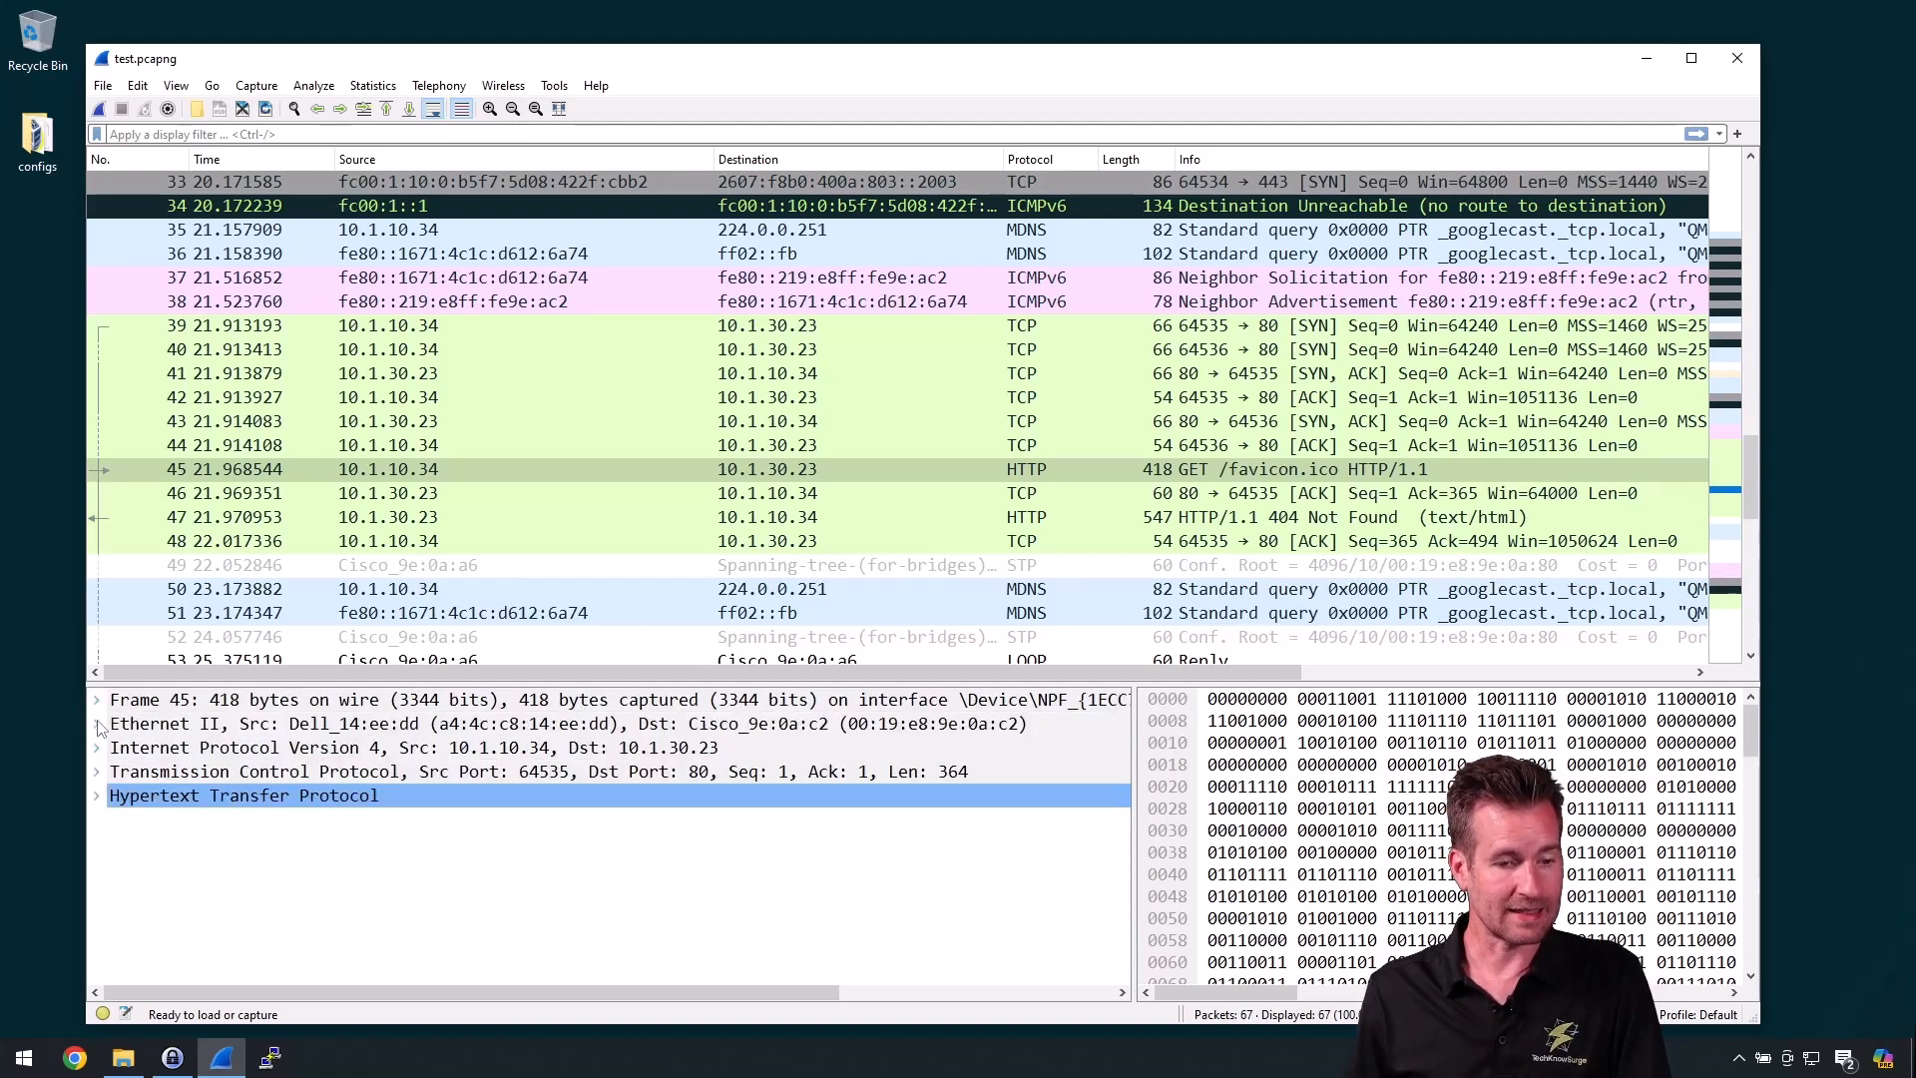
- Expand packet 45's Ethernet II and Internet Protocol Version 4 layers one after the other, reviewing their fields and collapsing each again
{"action": "left_click", "coordinate": [98, 725]}
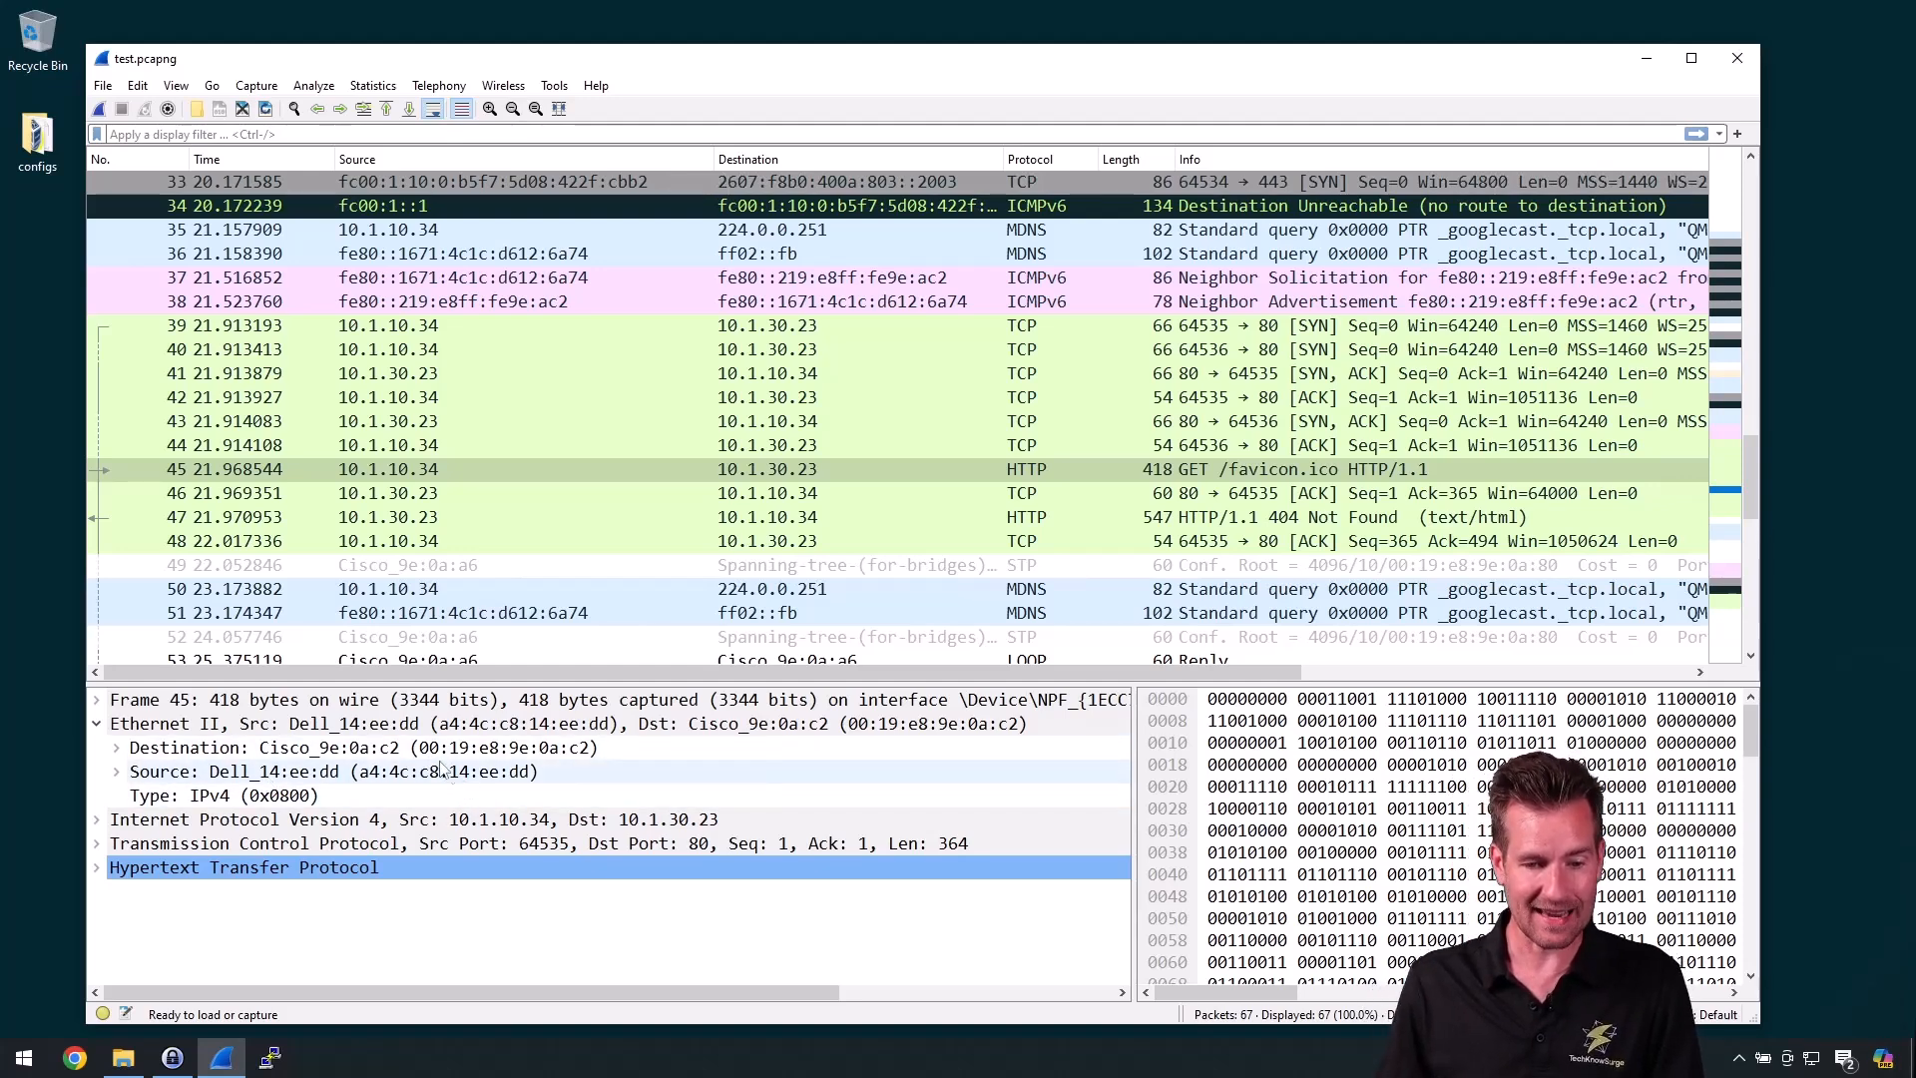
{"action": "left_click", "coordinate": [97, 725]}
{"action": "left_click", "coordinate": [96, 751]}
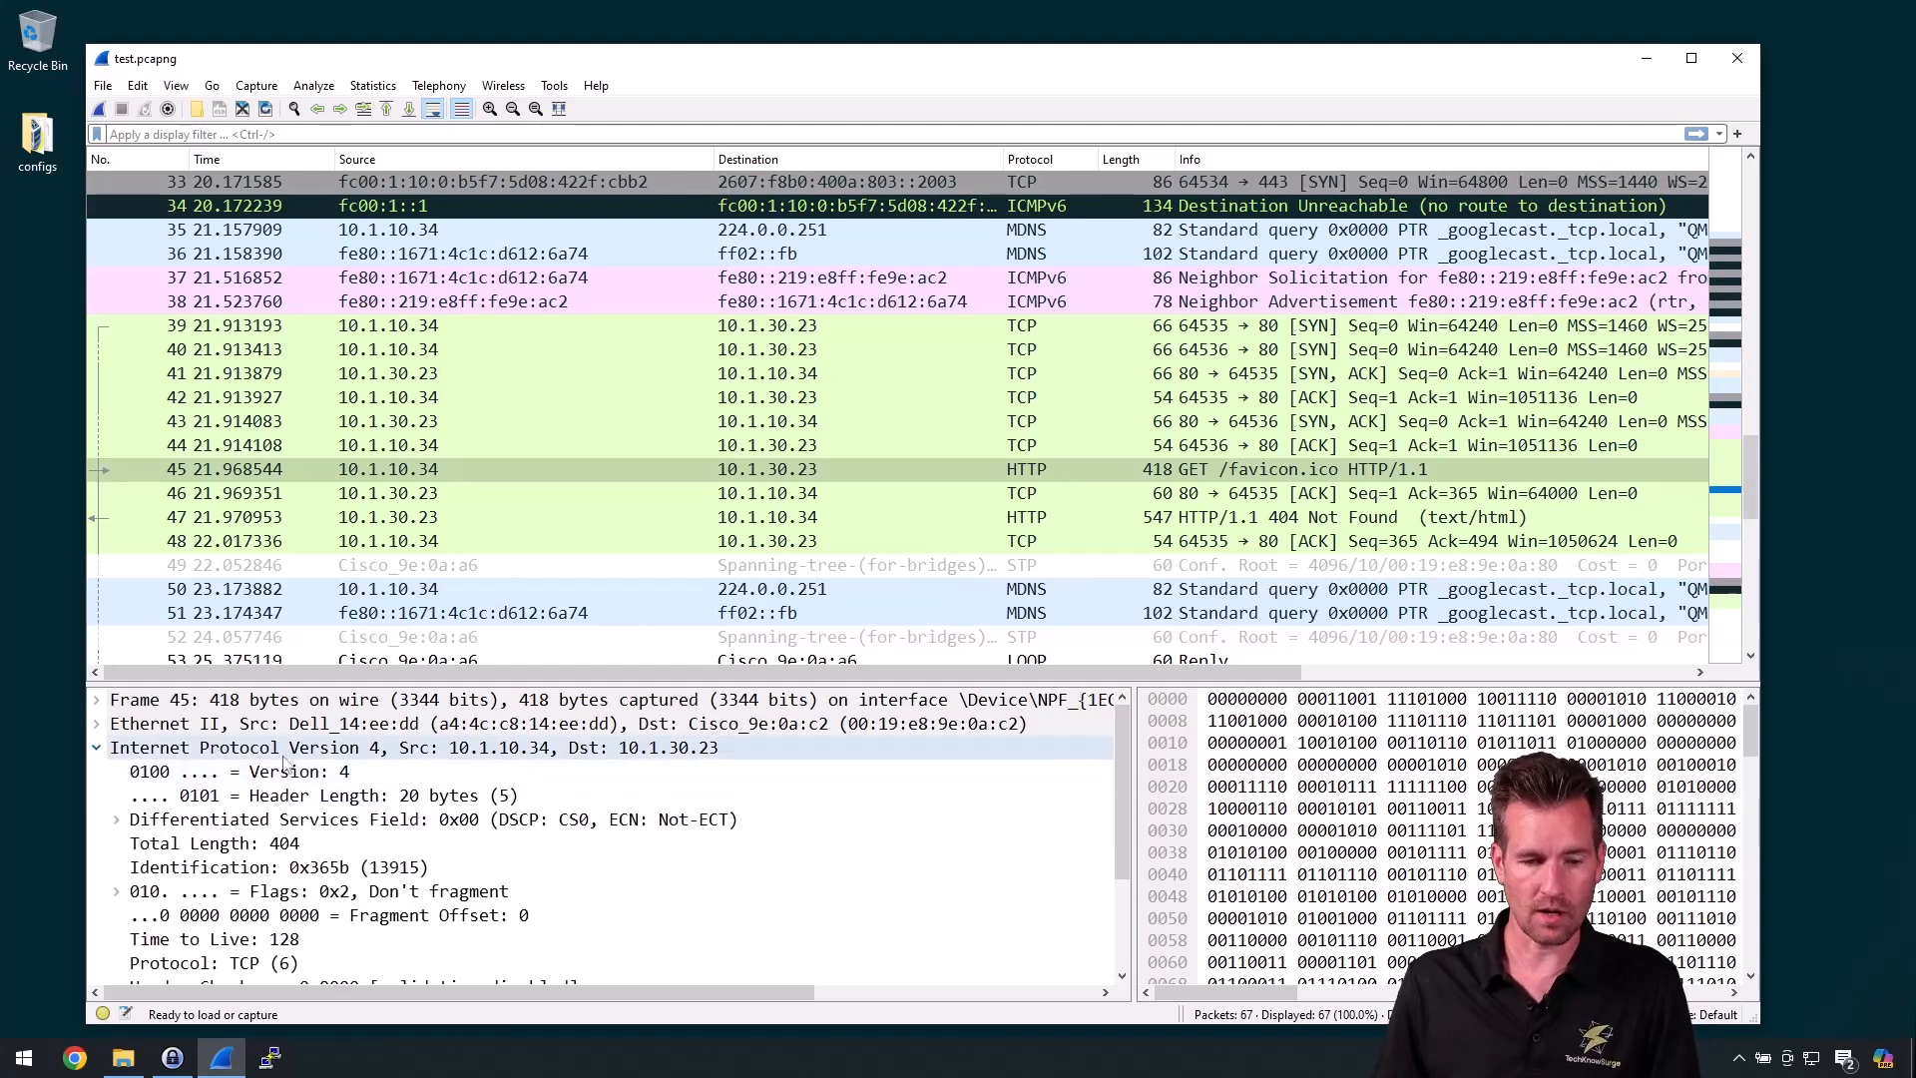
{"action": "scroll", "coordinate": [374, 808], "scroll_direction": "down", "scroll_amount": 2}
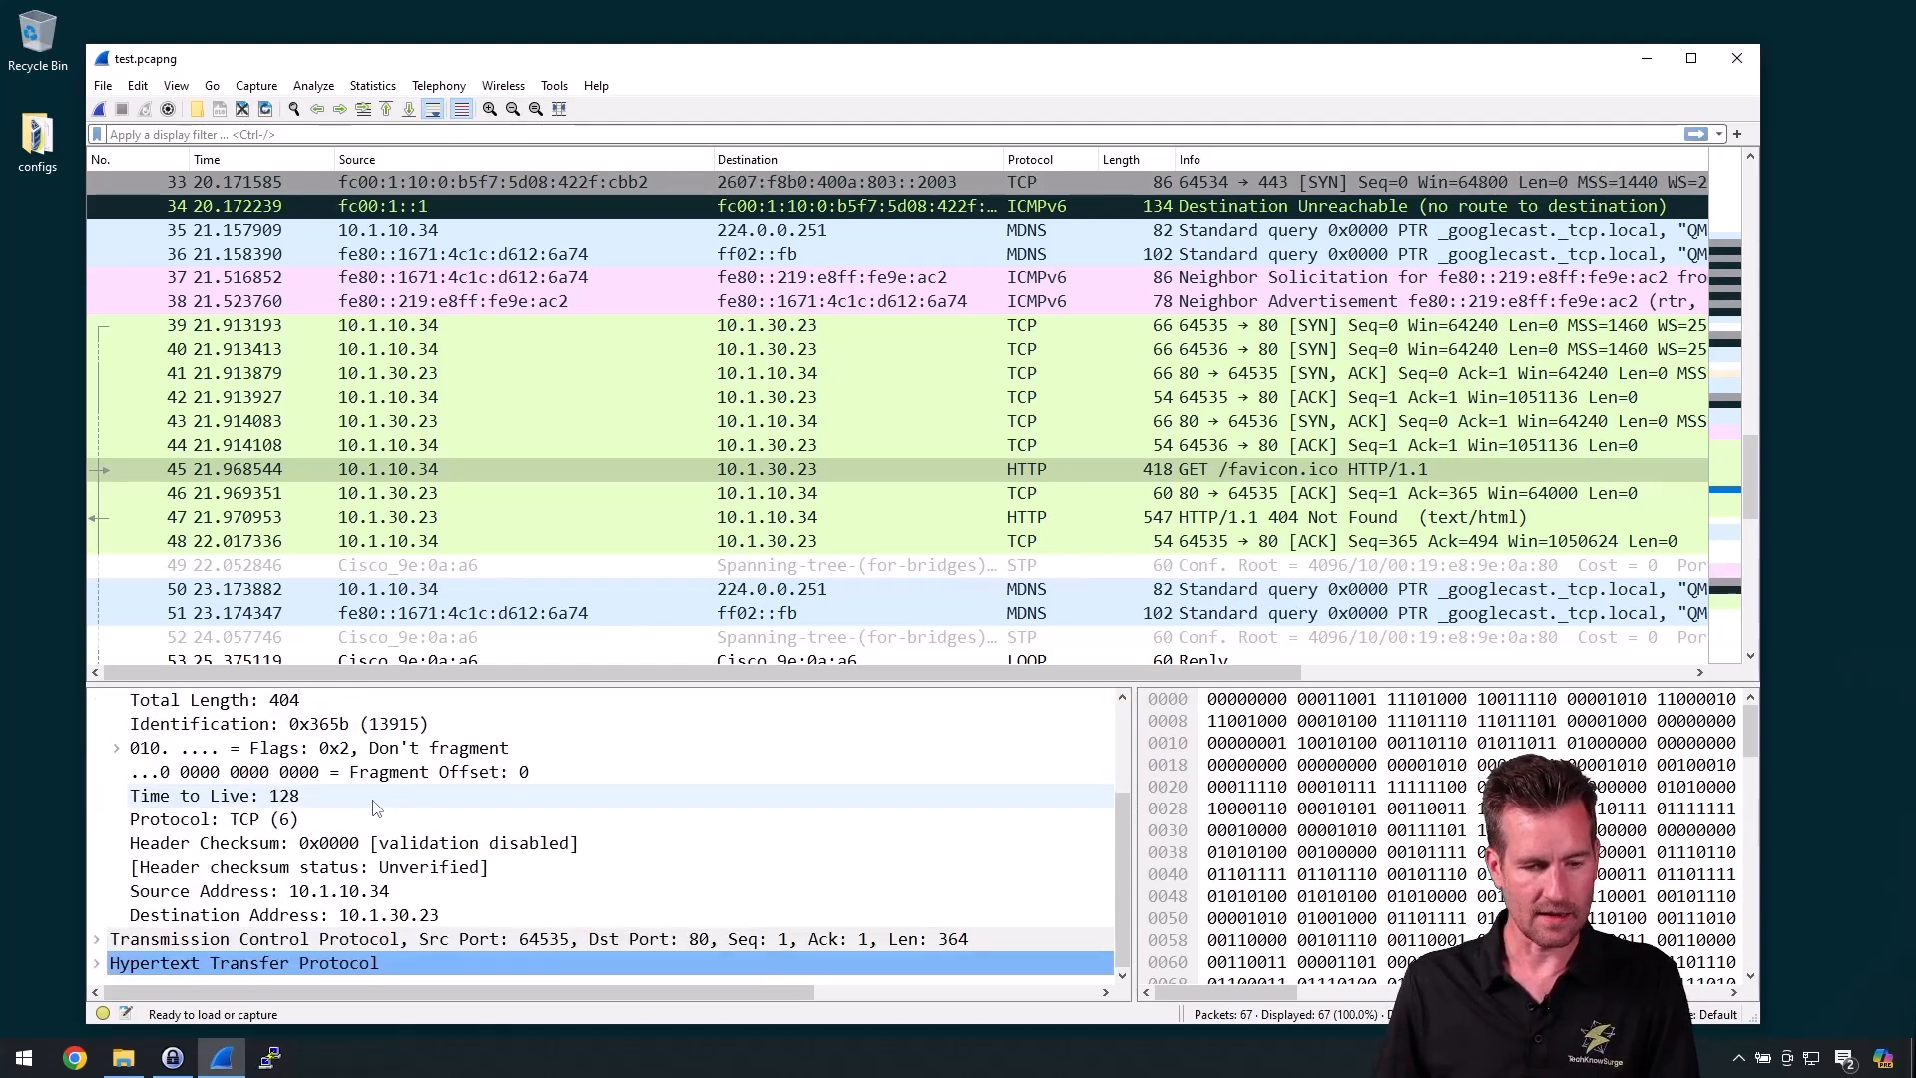
{"action": "scroll", "coordinate": [374, 808], "scroll_direction": "up", "scroll_amount": 2}
{"action": "left_click", "coordinate": [96, 749]}
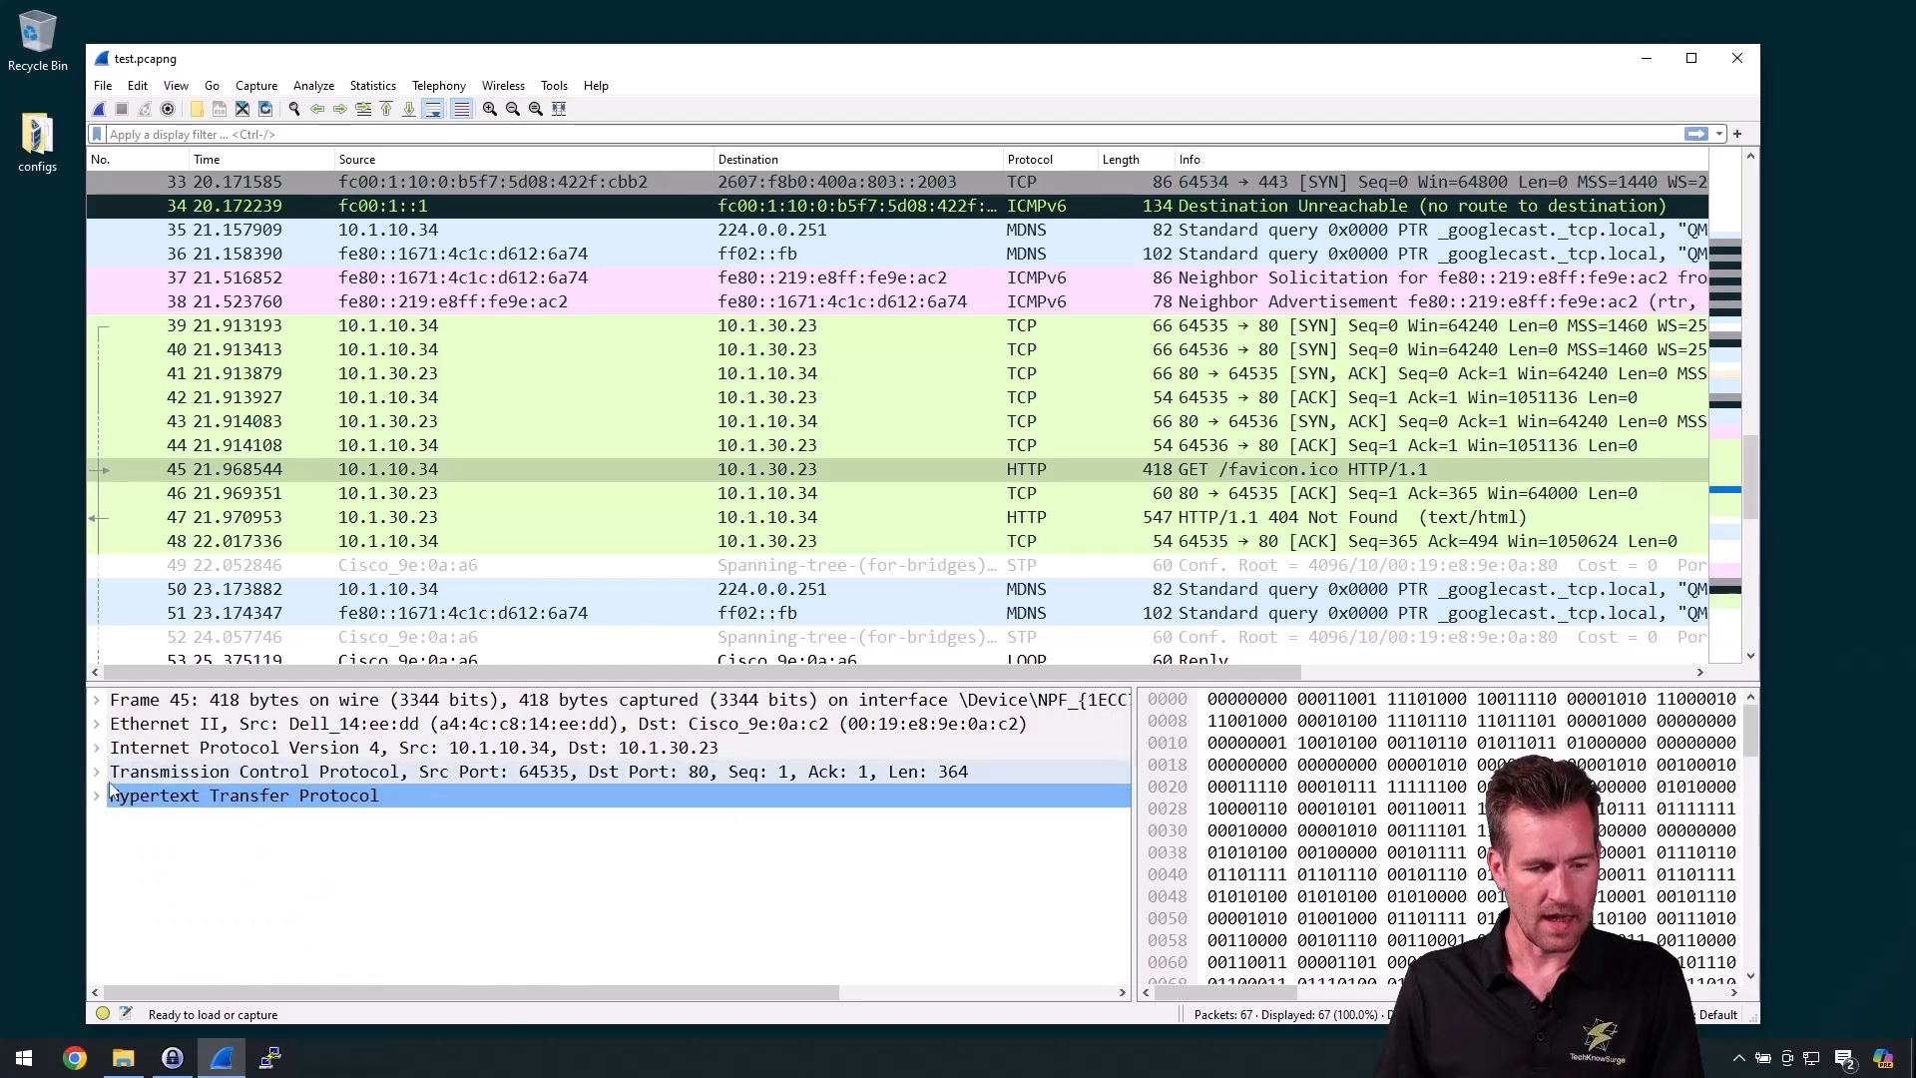
- View and collapse the Transmission Control Protocol layer, and review the expanded Hypertext Transfer Protocol fields, selecting the GET /favicon.ico HTTP/1.1 line
{"action": "left_click", "coordinate": [97, 774]}
{"action": "left_click", "coordinate": [97, 773]}
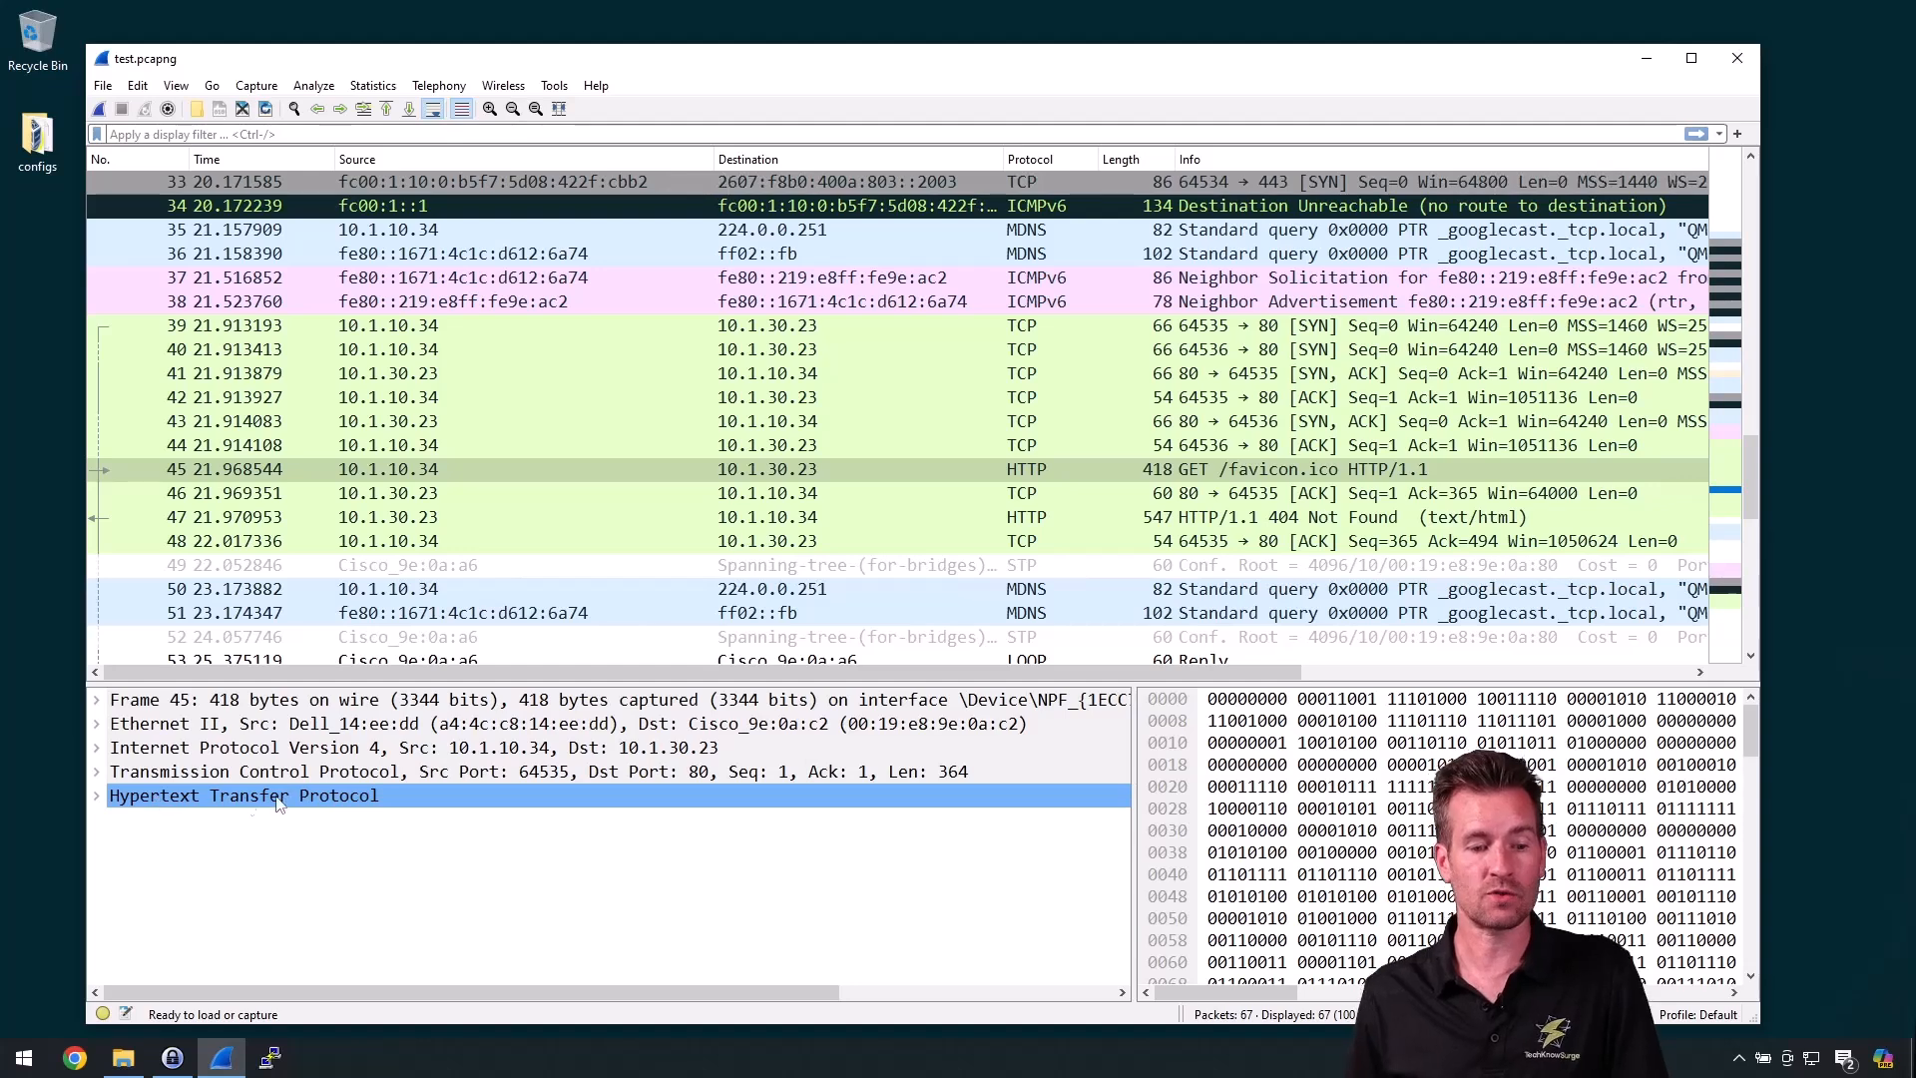
{"action": "left_click", "coordinate": [97, 797]}
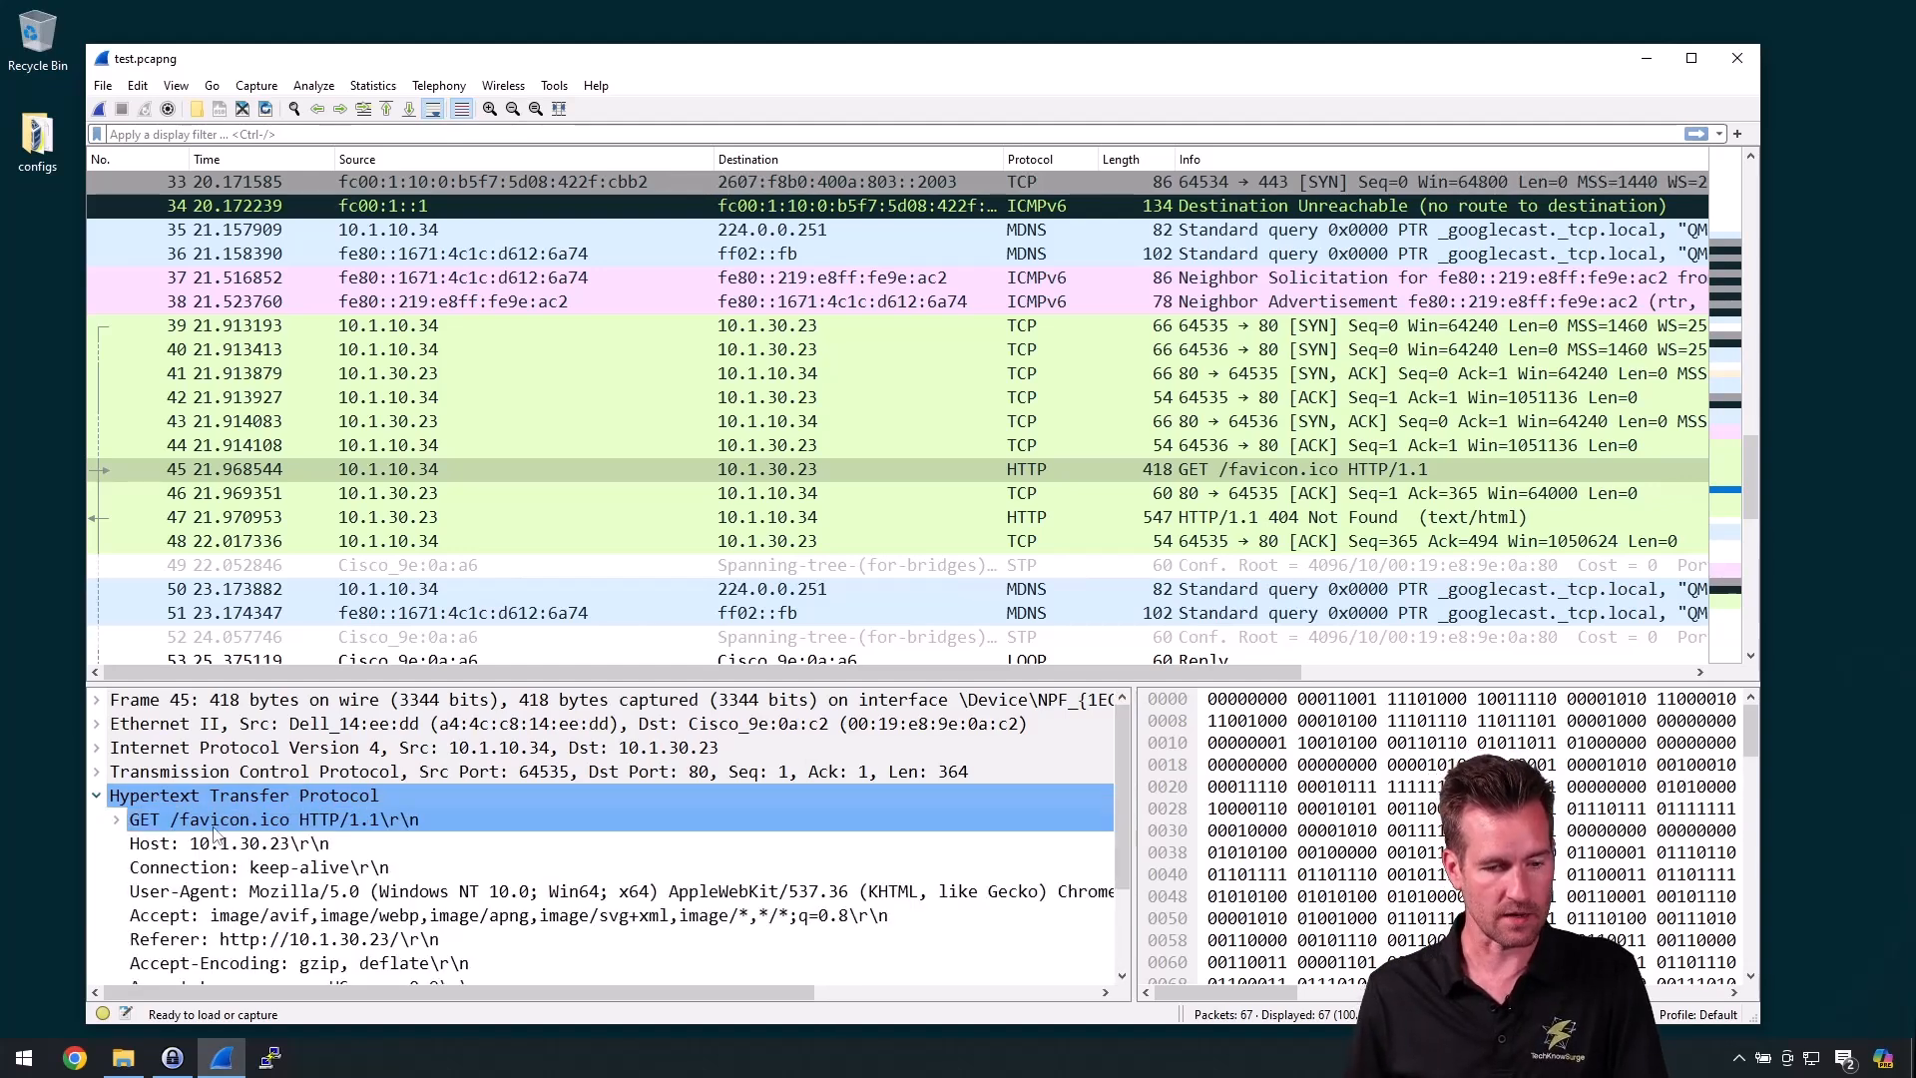
{"action": "scroll", "coordinate": [213, 834], "scroll_direction": "down", "scroll_amount": 2}
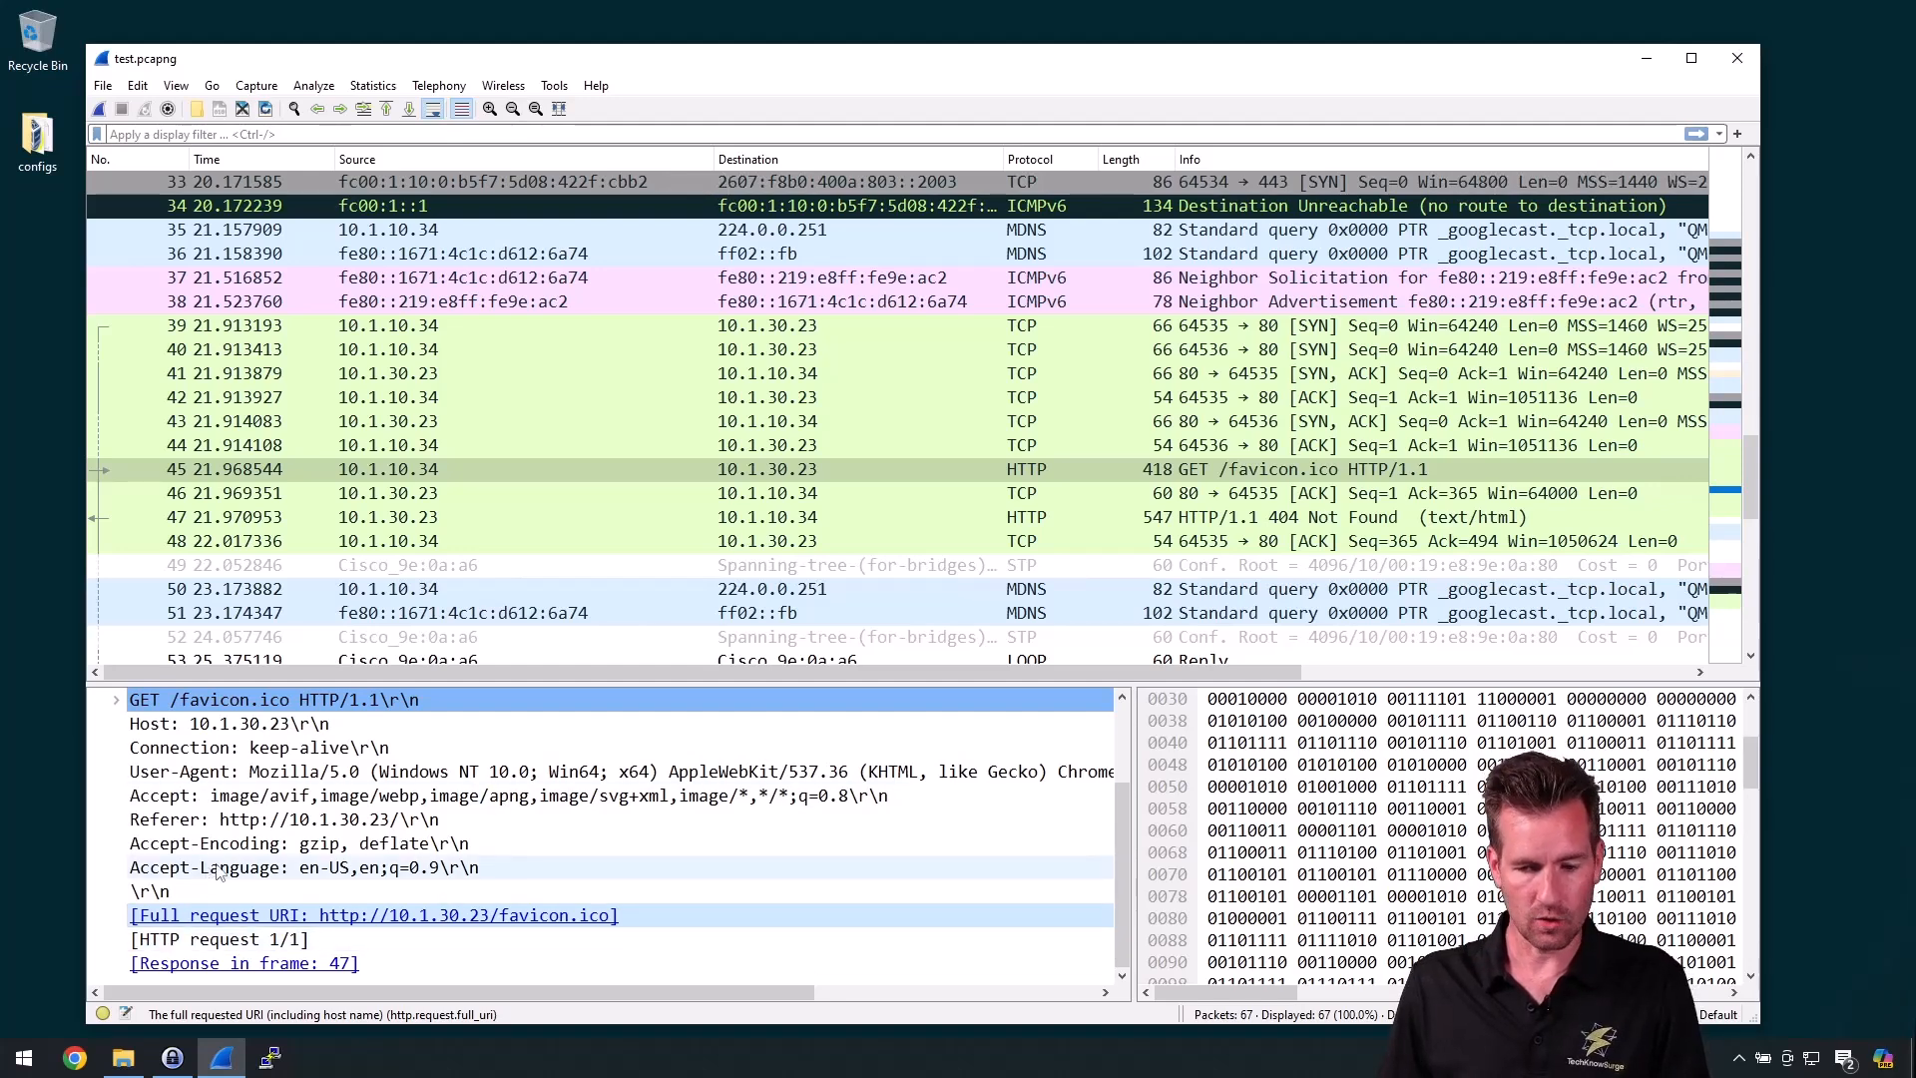
{"action": "left_click", "coordinate": [370, 709]}
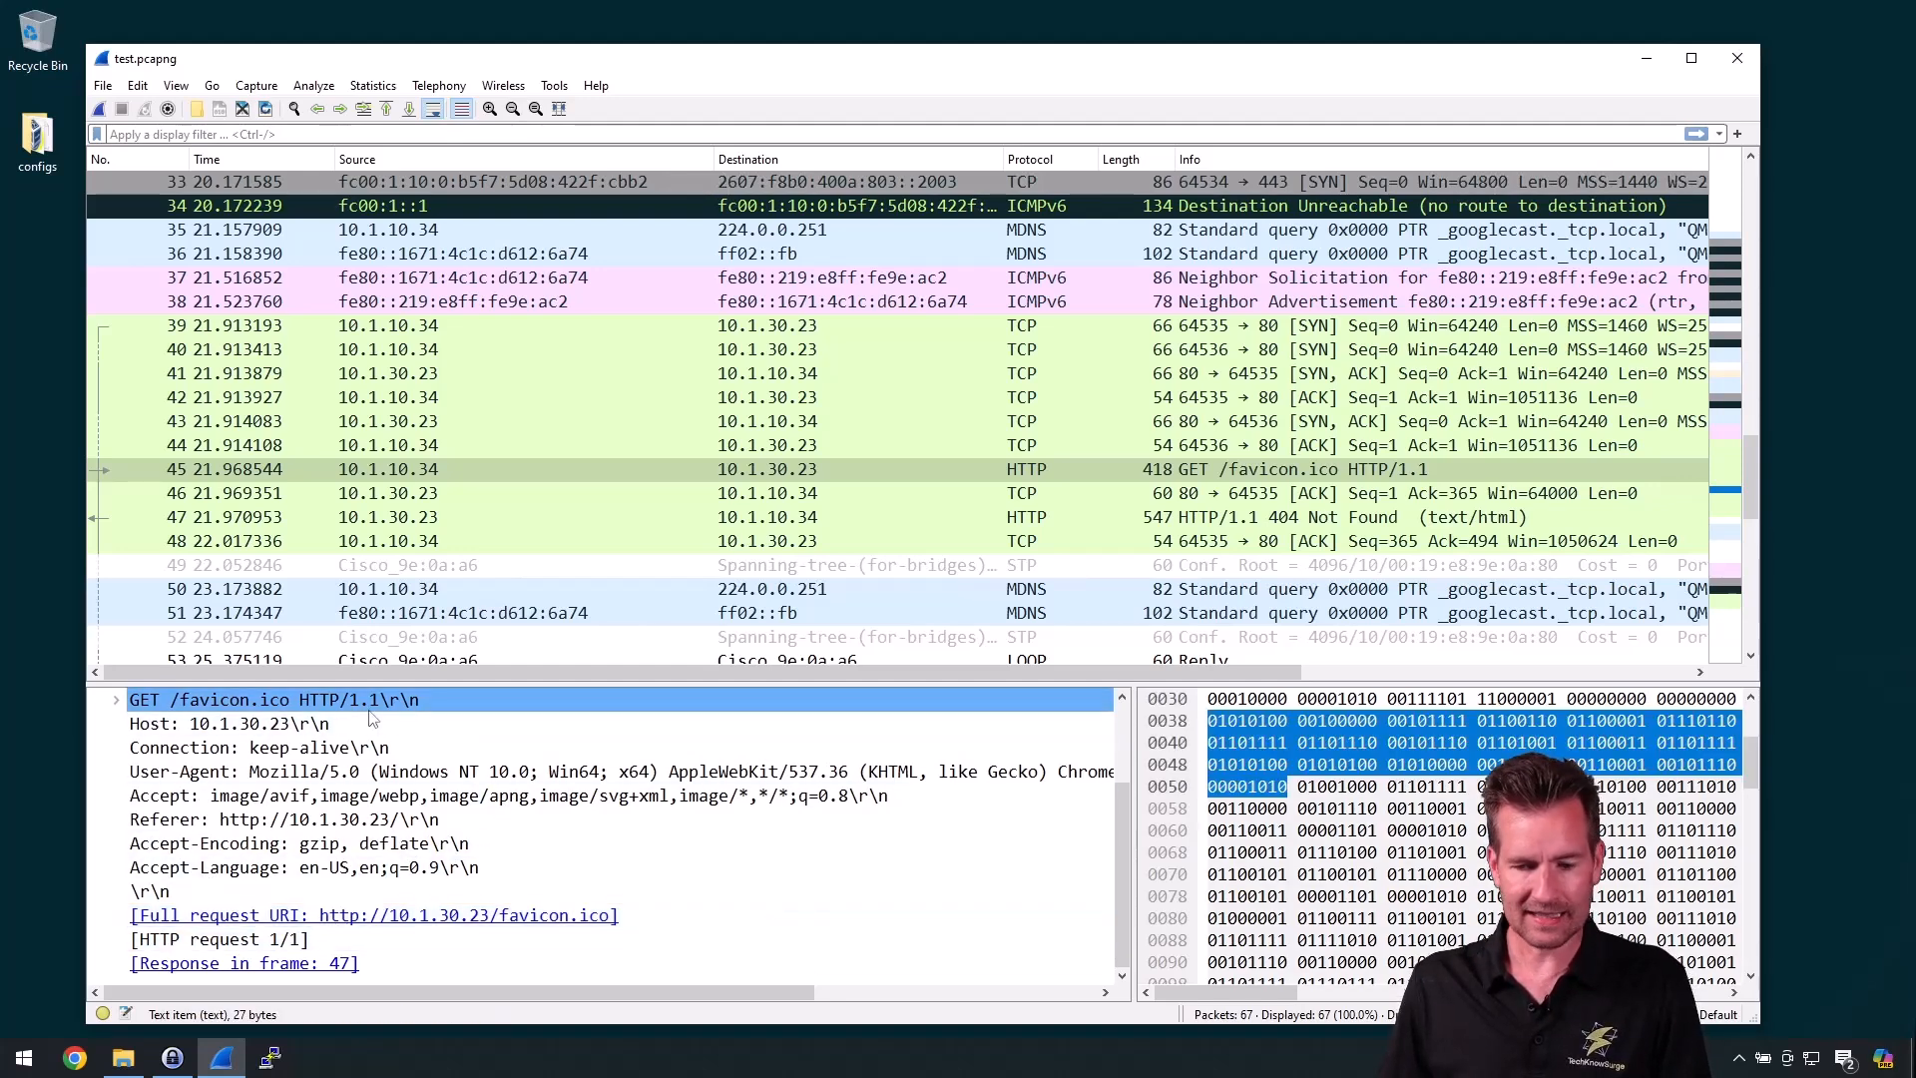